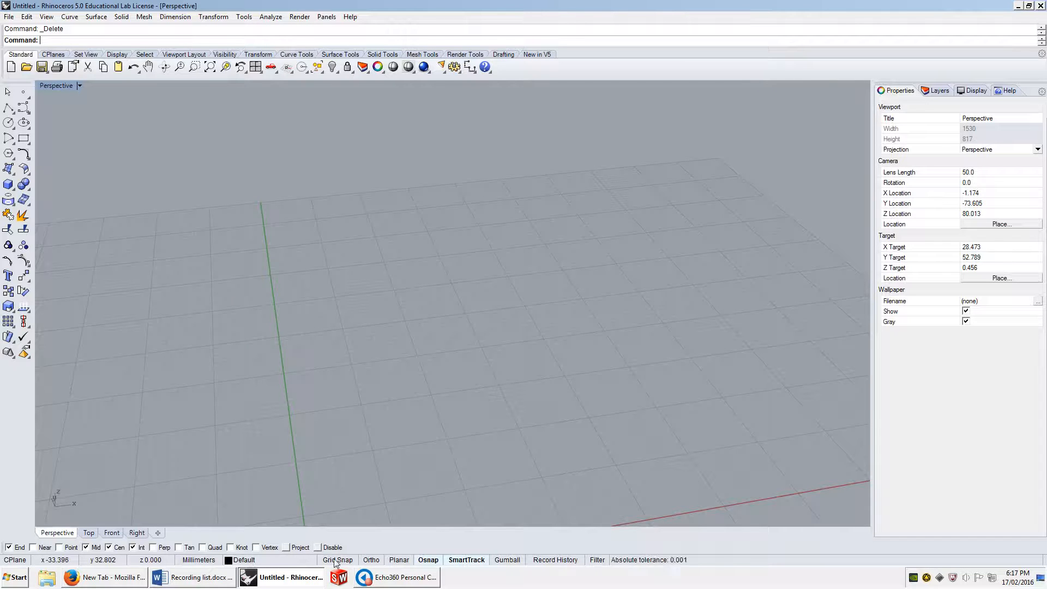
- Turn off the End, Mid, Cen and Int object snaps so that no object snap is active
{"action": "left_click", "coordinate": [426, 560]}
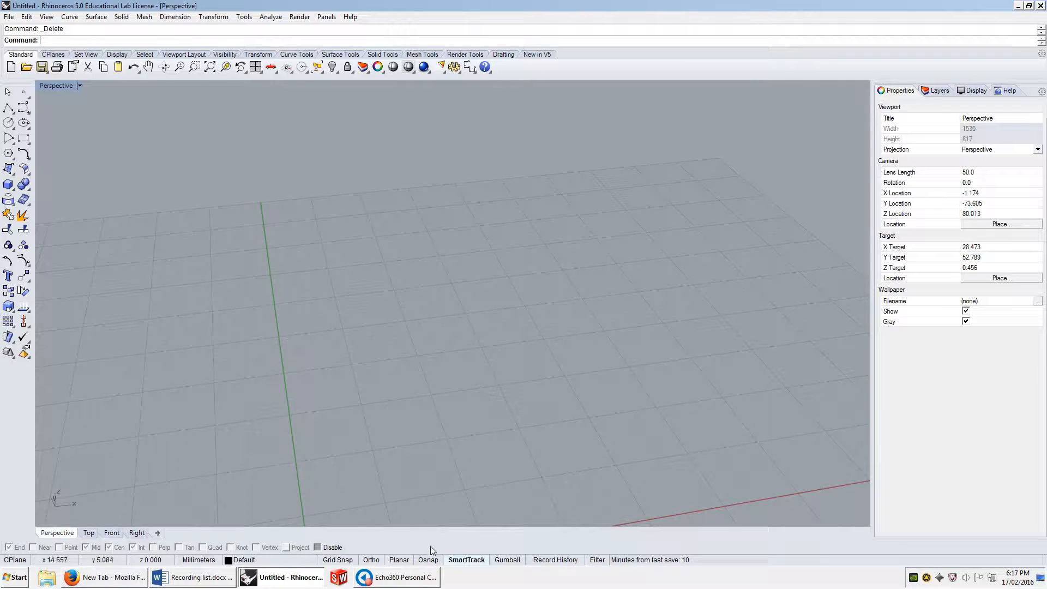
{"action": "left_click", "coordinate": [427, 561]}
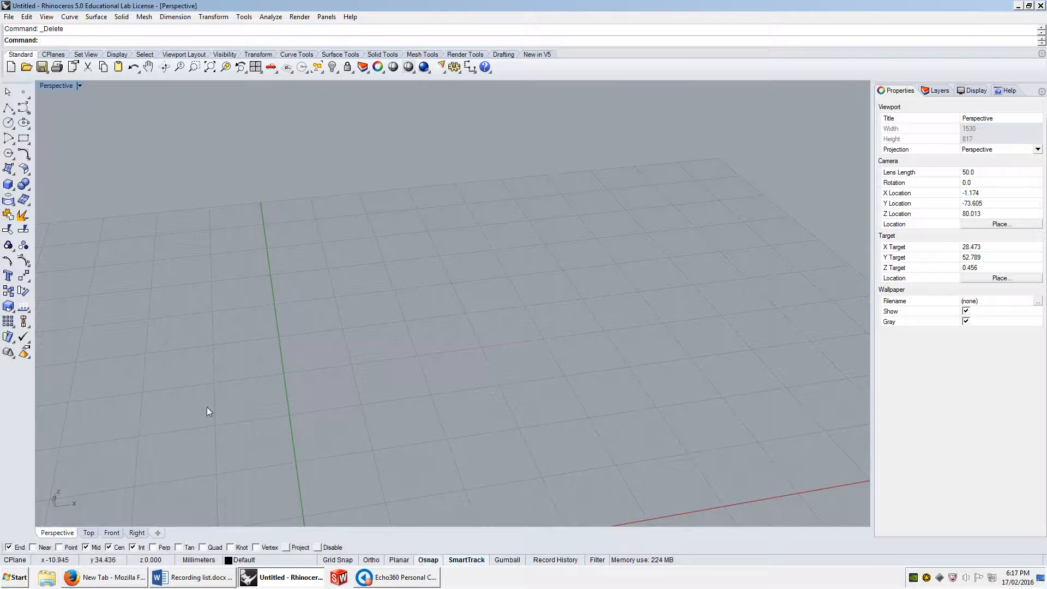
{"action": "left_click", "coordinate": [134, 547]}
{"action": "left_click", "coordinate": [118, 547]}
{"action": "left_click", "coordinate": [87, 548]}
{"action": "left_click", "coordinate": [8, 547]}
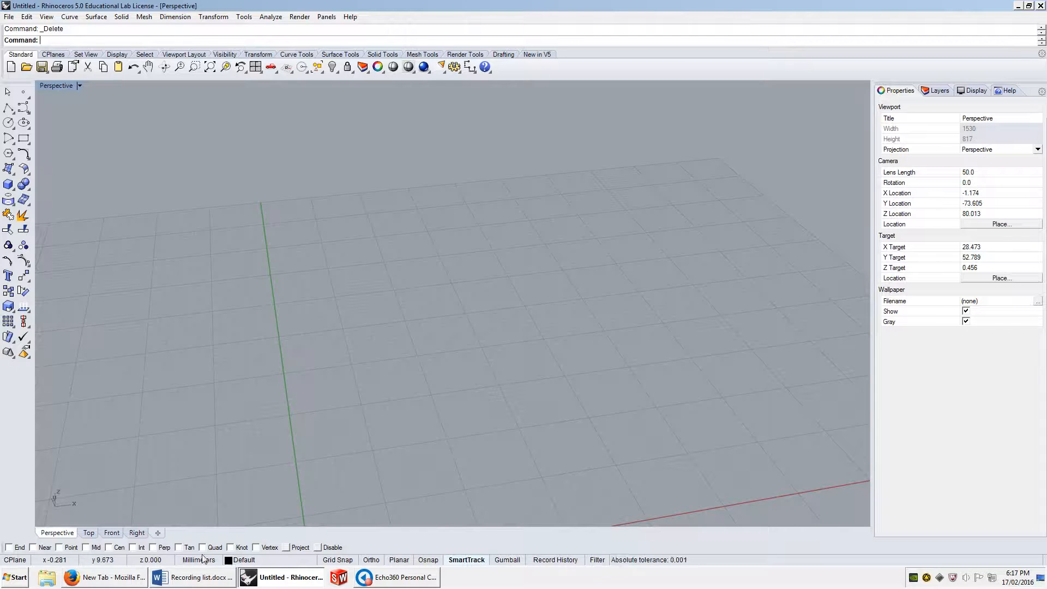
- Draw a freehand box about 14 mm high on the grid, away from the origin in the positive X and Y quadrant
{"action": "right_click_drag", "start_coordinate": [475, 231], "coordinate": [480, 338]}
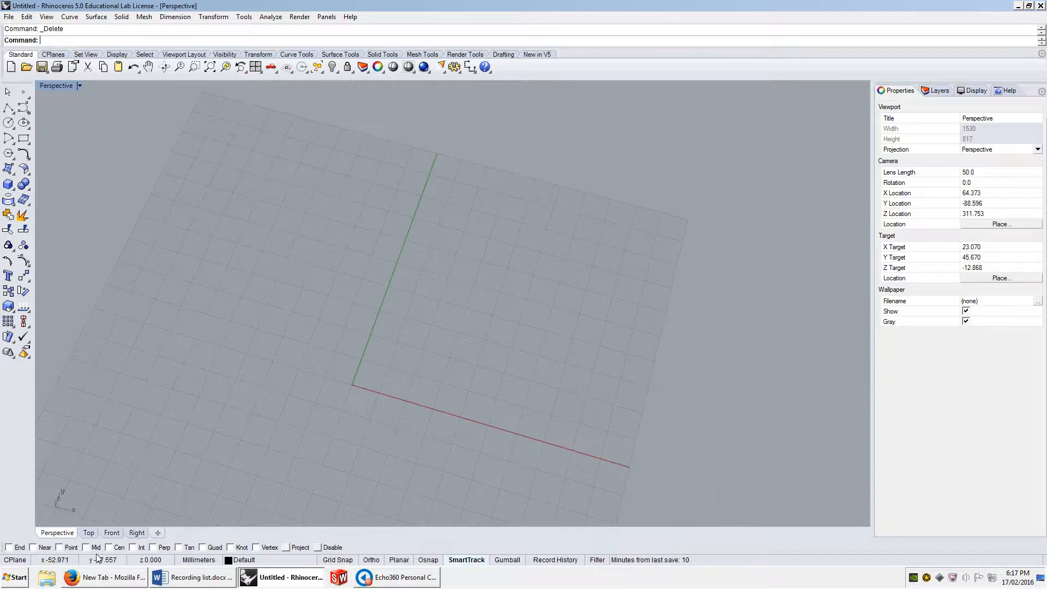
{"action": "right_click_drag", "start_coordinate": [468, 296], "coordinate": [496, 292]}
{"action": "scroll", "coordinate": [483, 322], "scroll_direction": "up", "scroll_amount": 4}
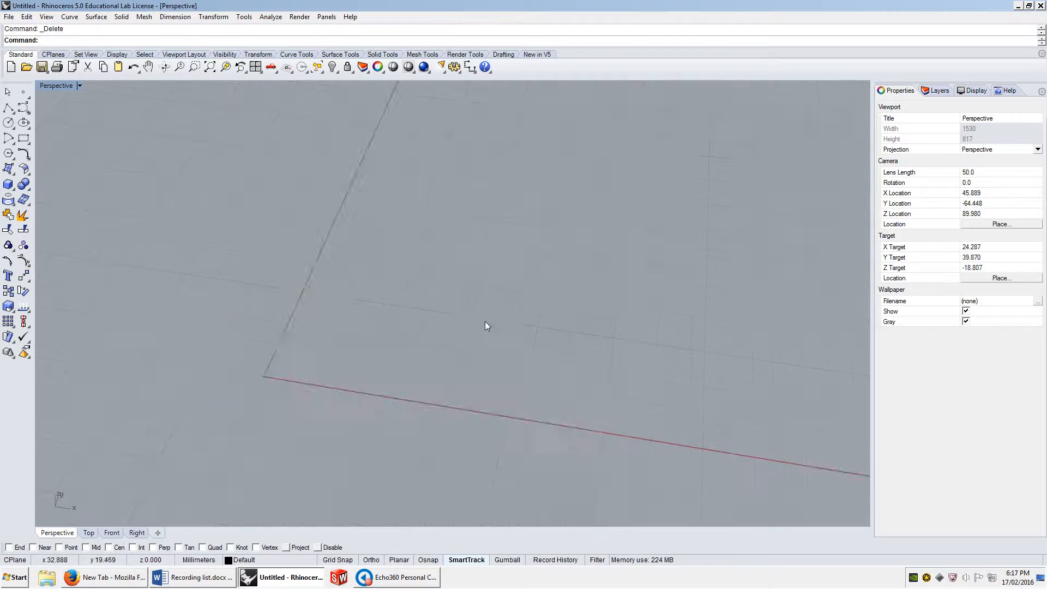
{"action": "type", "text": "x"}
{"action": "key", "text": "Return"}
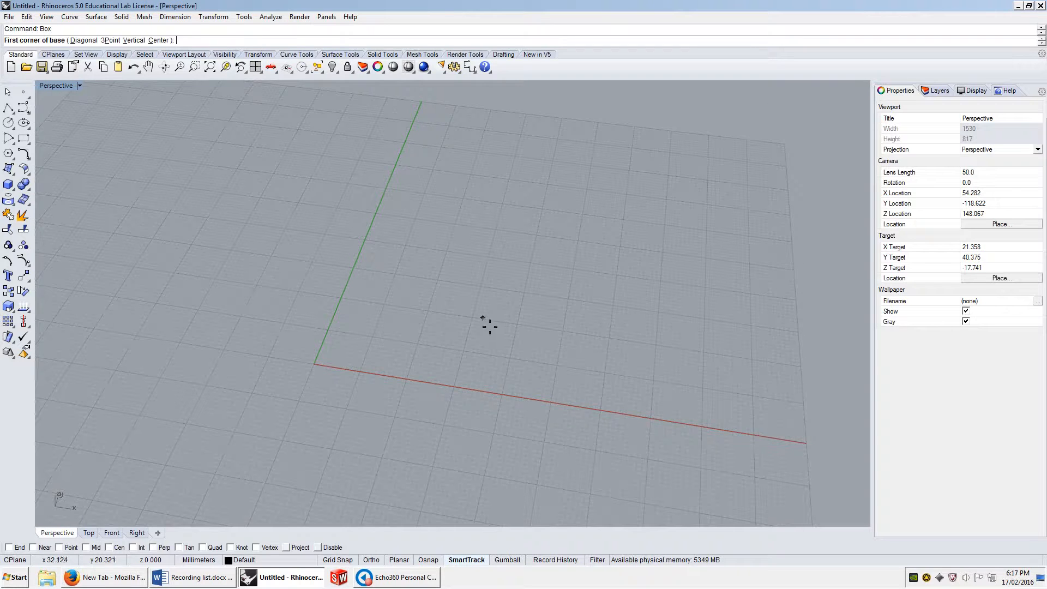
{"action": "left_click", "coordinate": [574, 247]}
{"action": "left_click", "coordinate": [661, 224]}
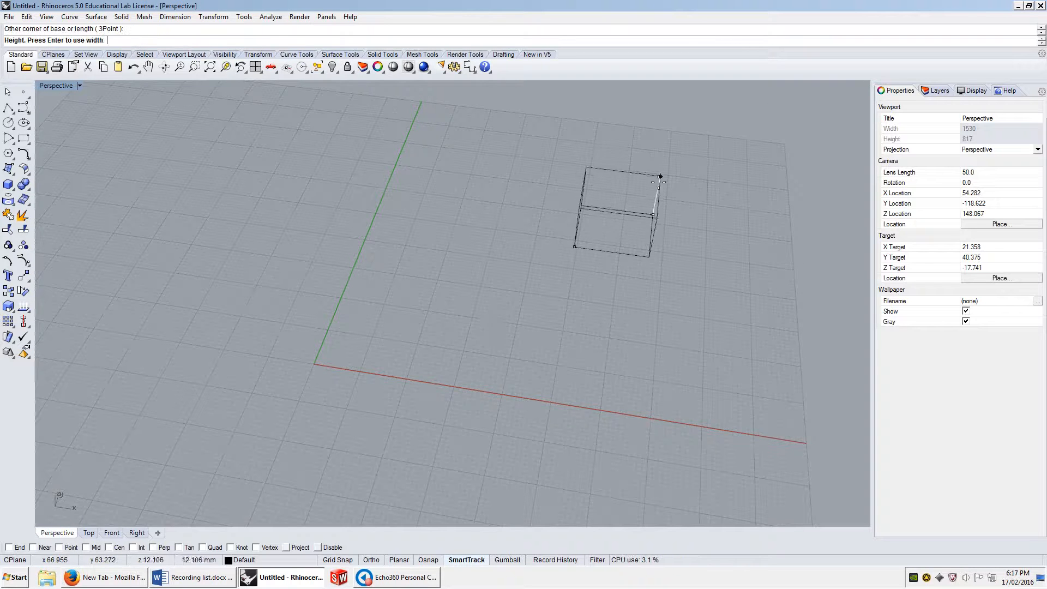
{"action": "left_click", "coordinate": [656, 174]}
- Create a second box with its first base corner at the origin (0) and length, width and height of 10 mm
{"action": "scroll", "coordinate": [576, 248], "scroll_direction": "up", "scroll_amount": 3}
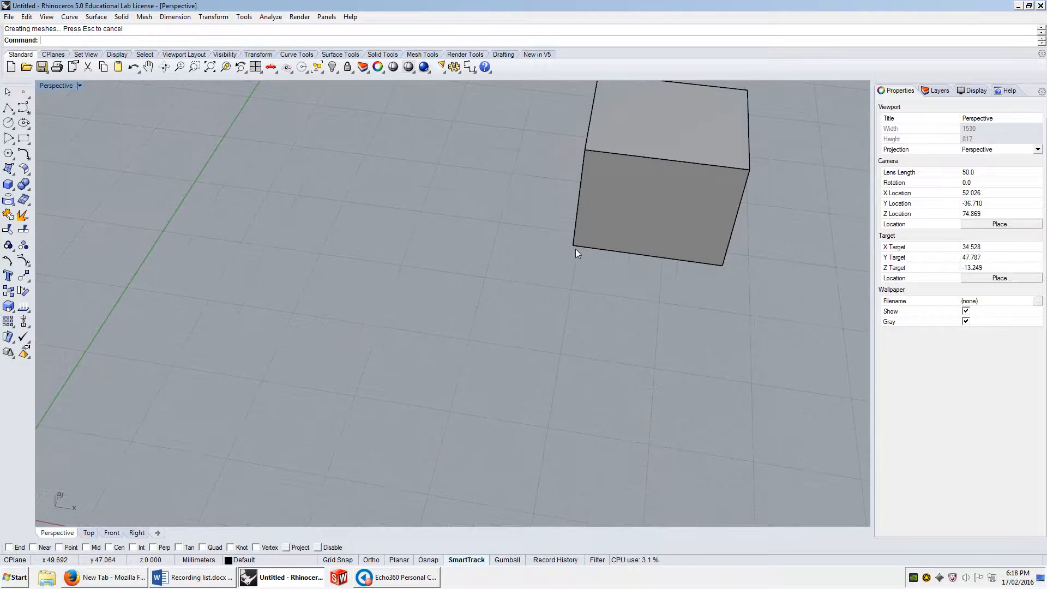
{"action": "scroll", "coordinate": [575, 250], "scroll_direction": "down", "scroll_amount": 4}
{"action": "scroll", "coordinate": [574, 250], "scroll_direction": "up", "scroll_amount": 5}
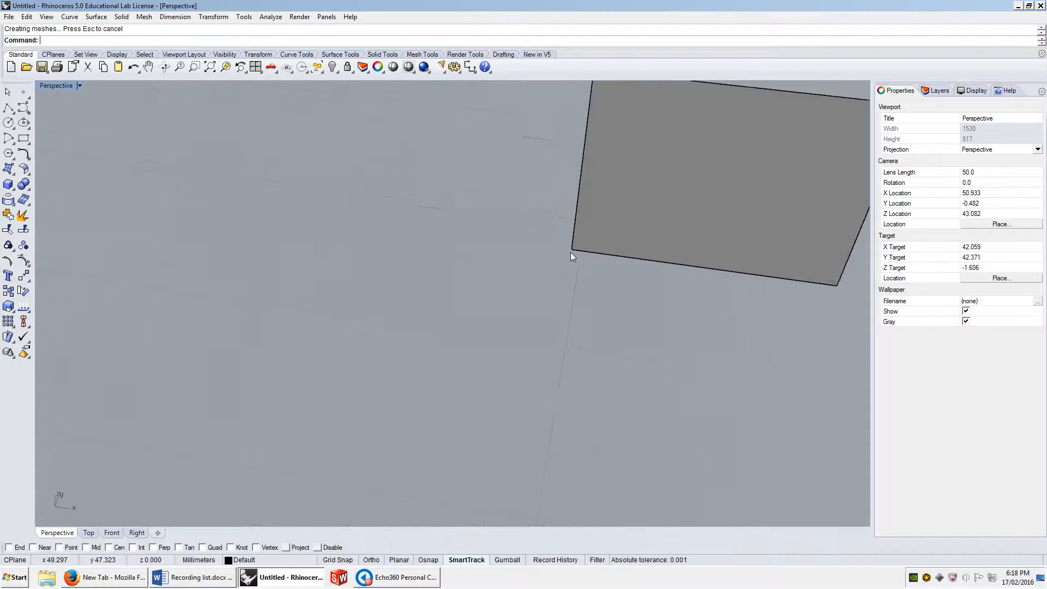
{"action": "scroll", "coordinate": [597, 262], "scroll_direction": "down", "scroll_amount": 6}
{"action": "scroll", "coordinate": [602, 273], "scroll_direction": "down", "scroll_amount": 2}
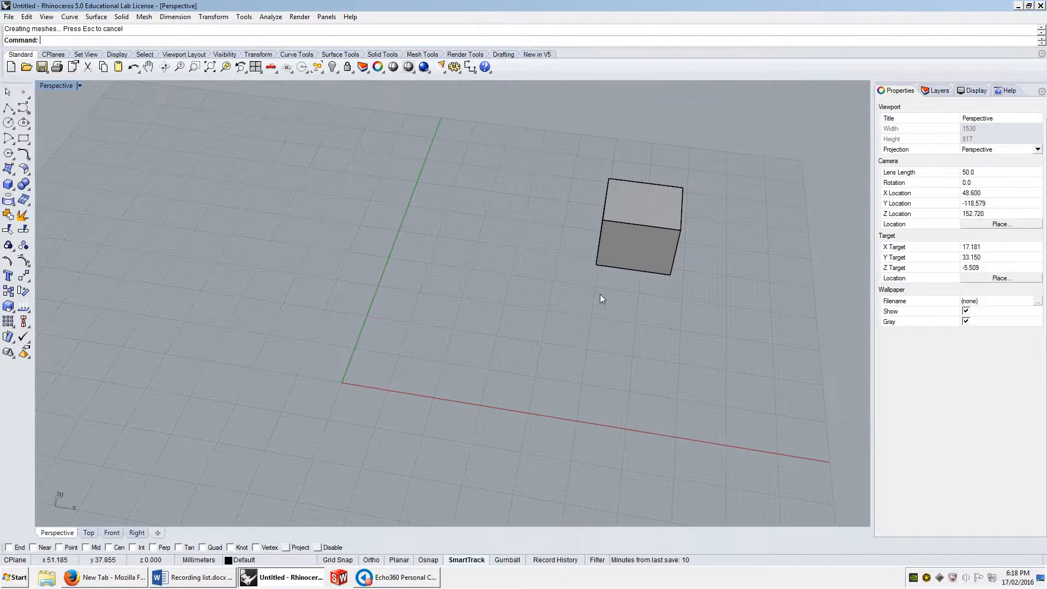
{"action": "type", "text": "box"}
{"action": "key", "text": "Return"}
{"action": "type", "text": "0"}
{"action": "key", "text": "Return"}
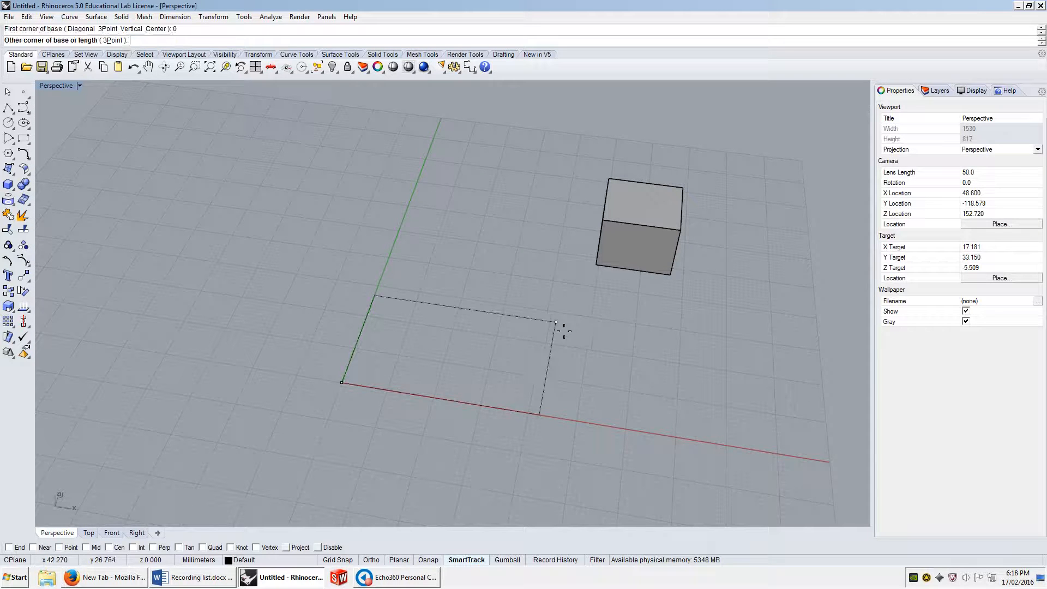
{"action": "type", "text": "10"}
{"action": "key", "text": "Return"}
{"action": "type", "text": "10"}
{"action": "key", "text": "Return"}
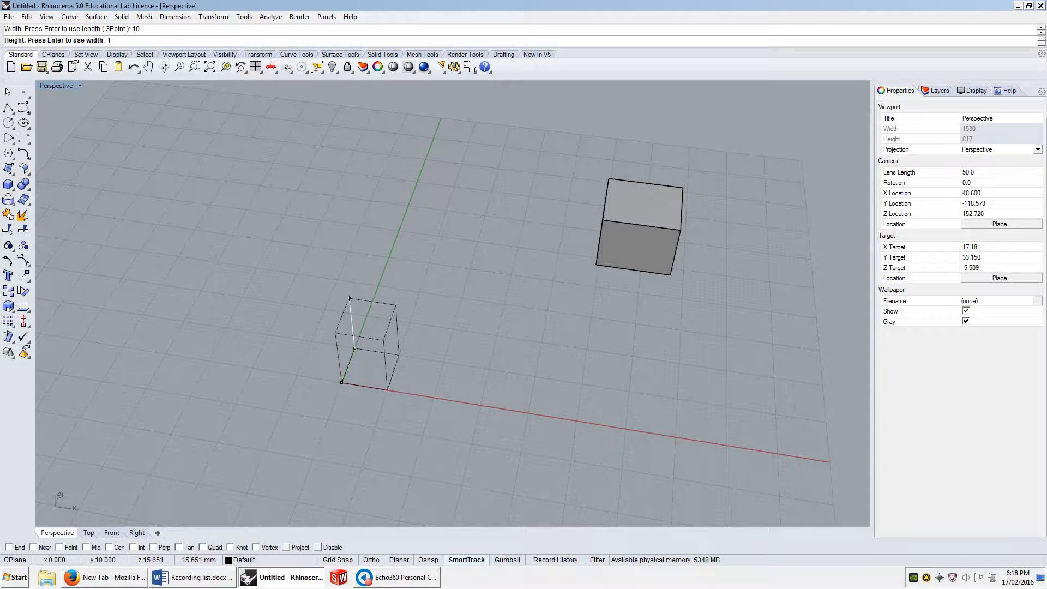
{"action": "scroll", "coordinate": [351, 387], "scroll_direction": "up", "scroll_amount": 4}
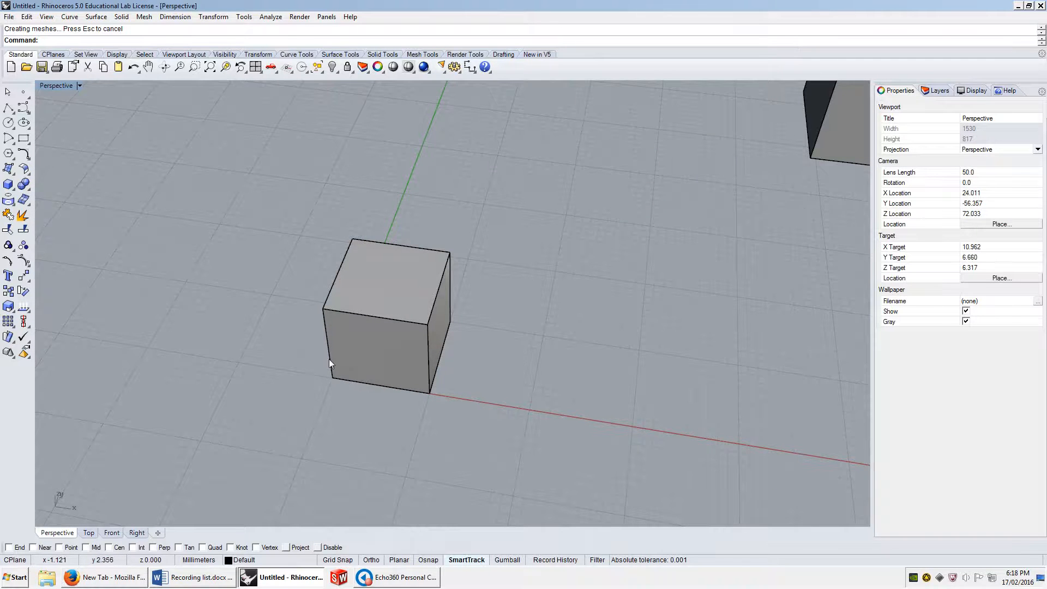
{"action": "scroll", "coordinate": [331, 376], "scroll_direction": "up", "scroll_amount": 3}
{"action": "scroll", "coordinate": [330, 379], "scroll_direction": "down", "scroll_amount": 8}
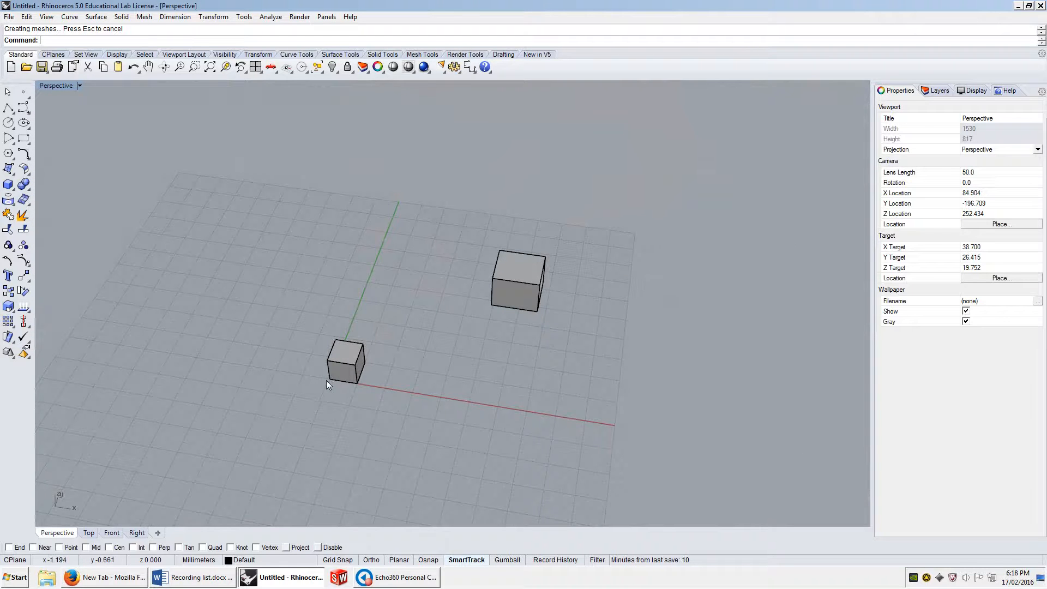
{"action": "left_click", "coordinate": [351, 379]}
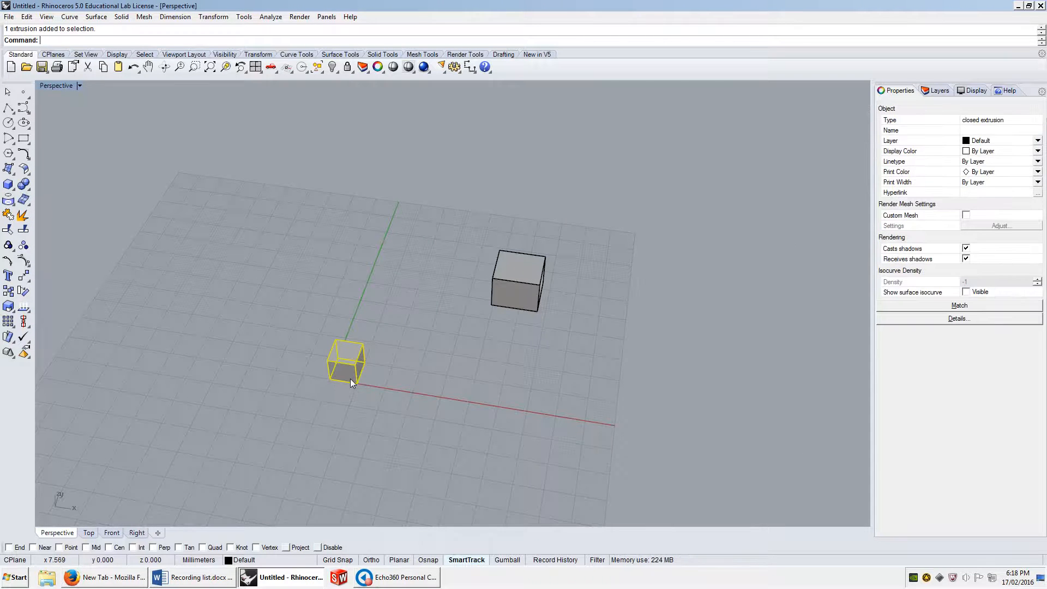
{"action": "type", "text": "Move"}
{"action": "key", "text": "Return"}
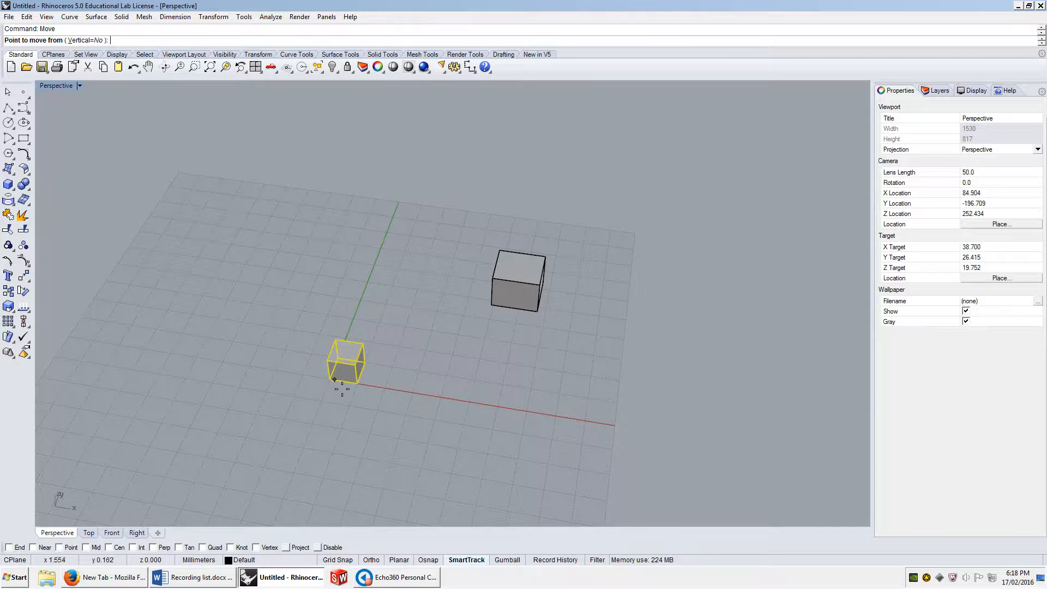
{"action": "left_click", "coordinate": [341, 419]}
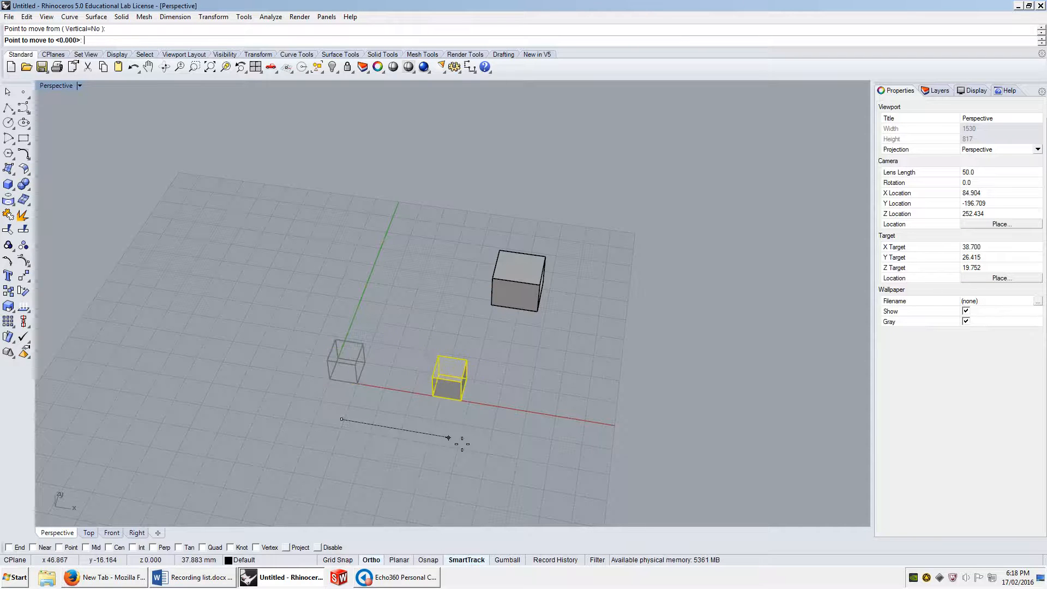
{"action": "key", "text": "F8"}
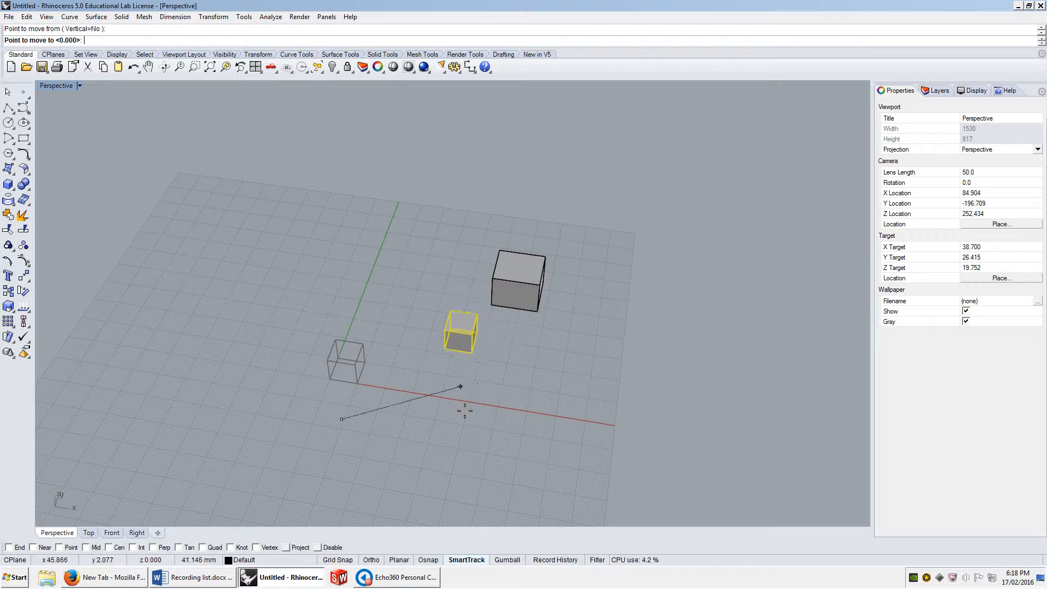
{"action": "key", "text": "Escape"}
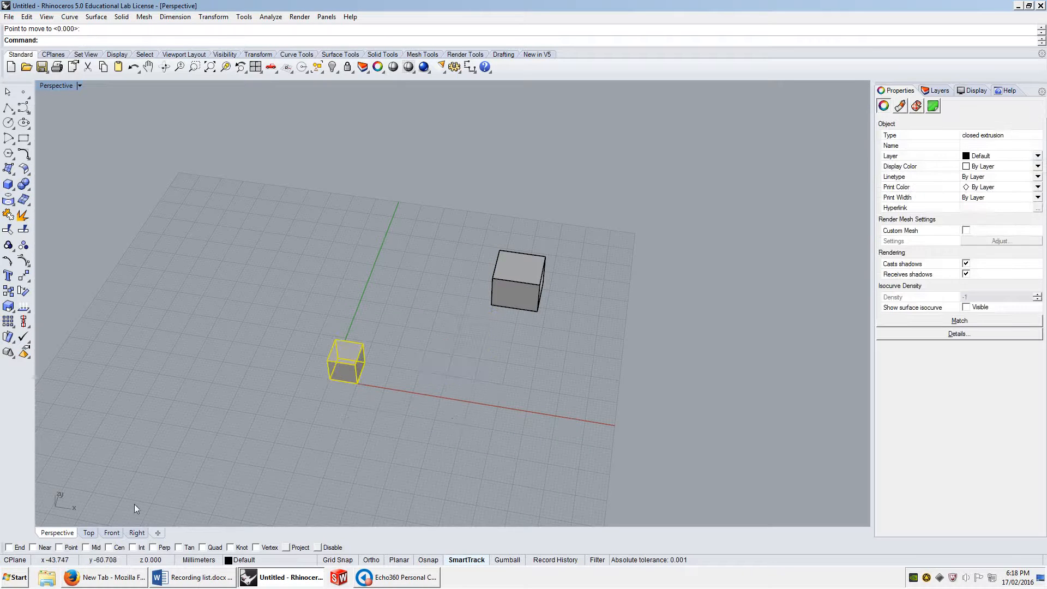
- Enable the End object snap and move the small box by its rear base corner onto the large box's nearest base corner
{"action": "left_click", "coordinate": [9, 547]}
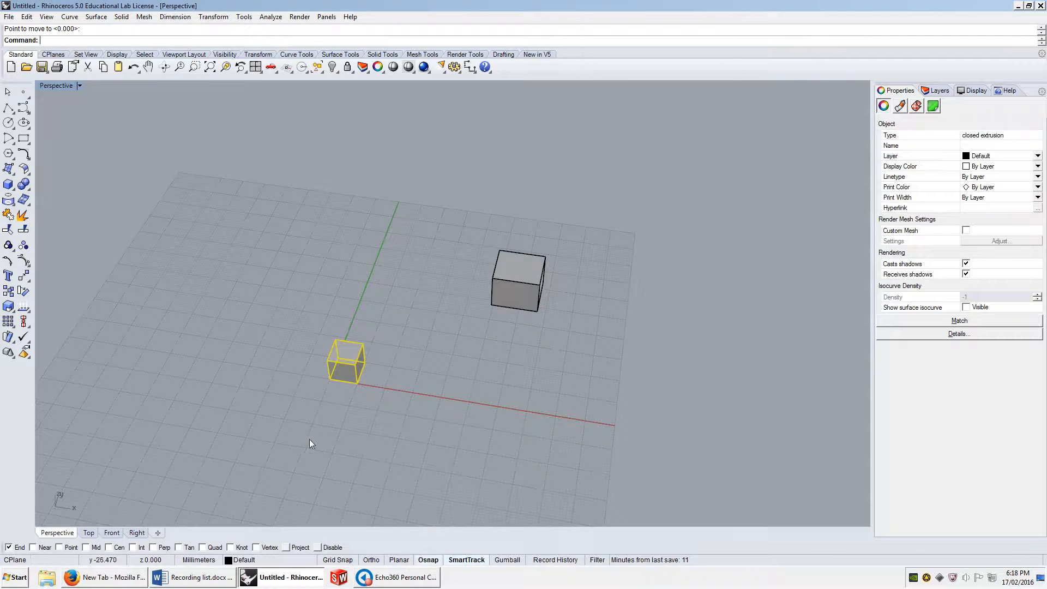
{"action": "scroll", "coordinate": [372, 358], "scroll_direction": "up", "scroll_amount": 10}
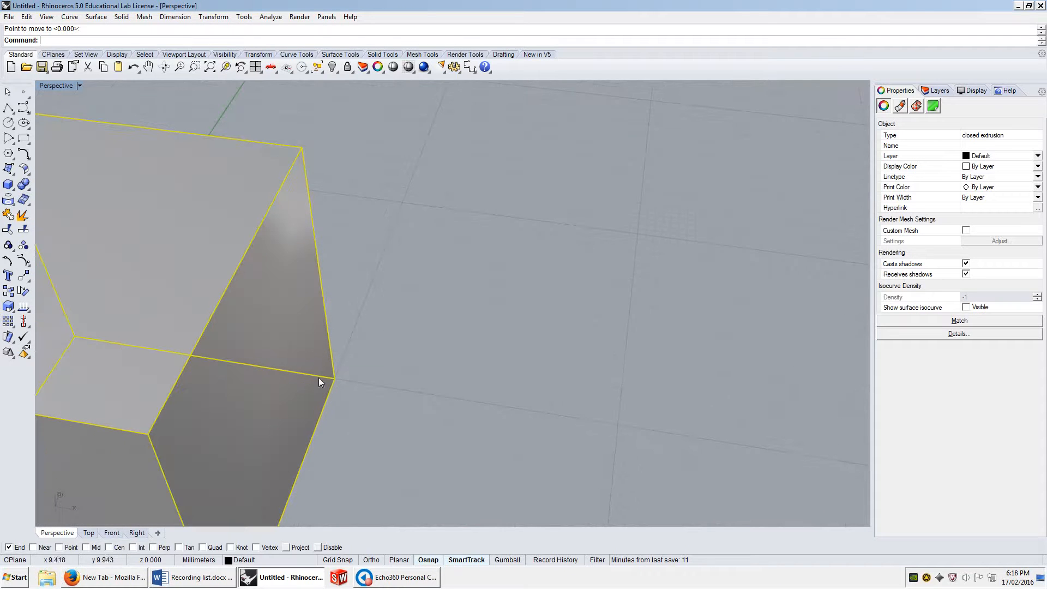
{"action": "scroll", "coordinate": [299, 381], "scroll_direction": "down", "scroll_amount": 10}
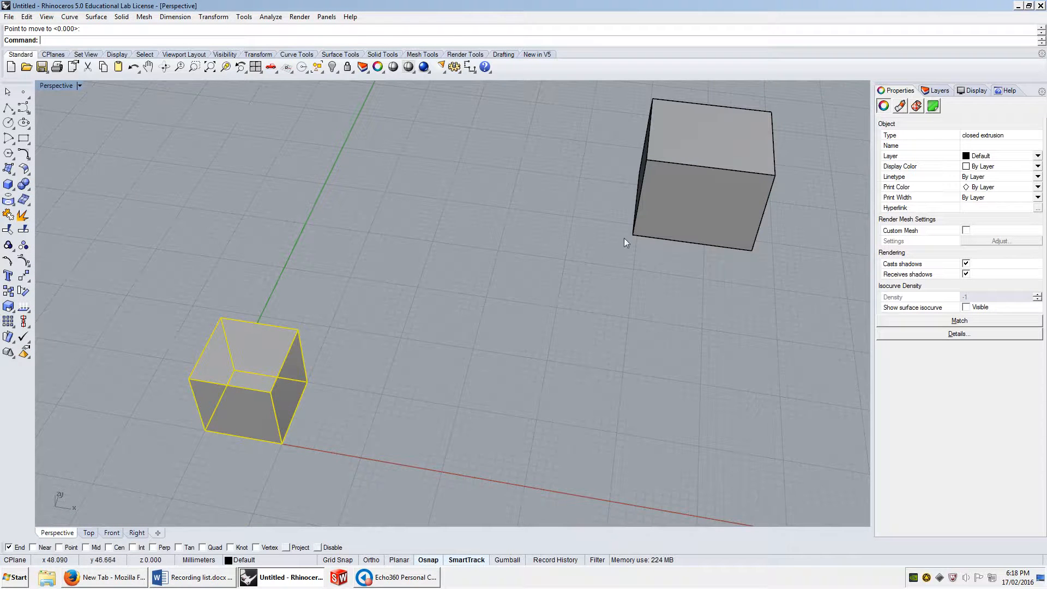
{"action": "type", "text": "m"}
{"action": "key", "text": "Return"}
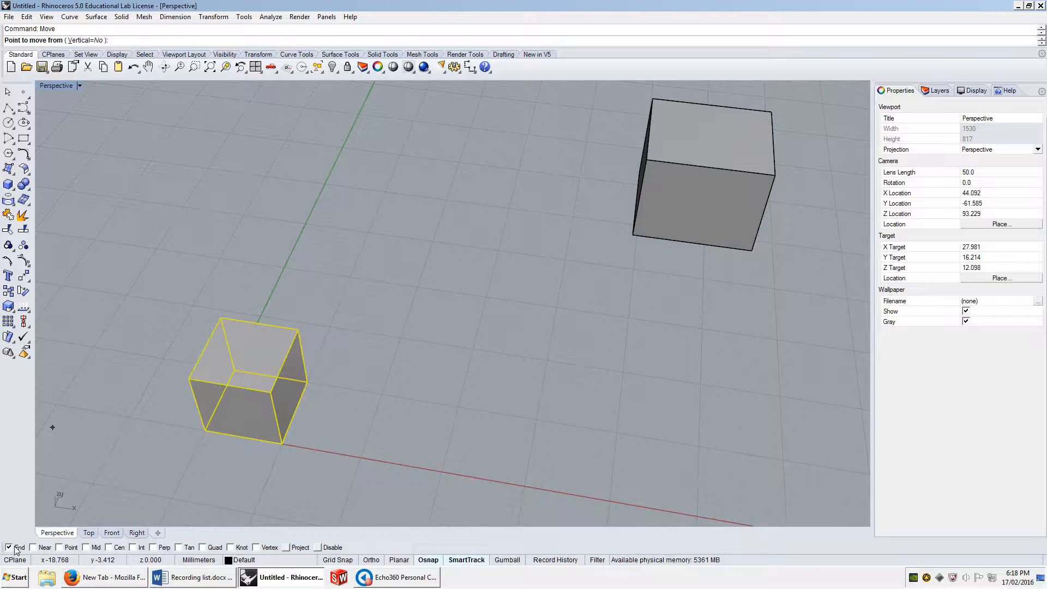
{"action": "left_click", "coordinate": [308, 382]}
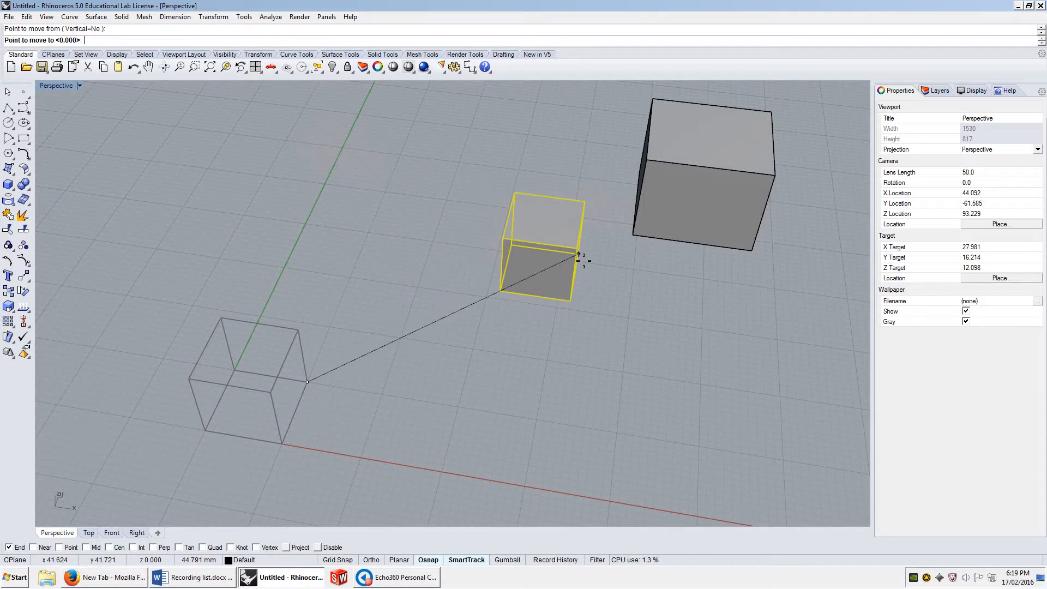
{"action": "left_click", "coordinate": [634, 236]}
- Move the small box by its front base corner nearest the green axis onto the large box's far top corner
{"action": "right_click_drag", "start_coordinate": [691, 288], "coordinate": [667, 283]}
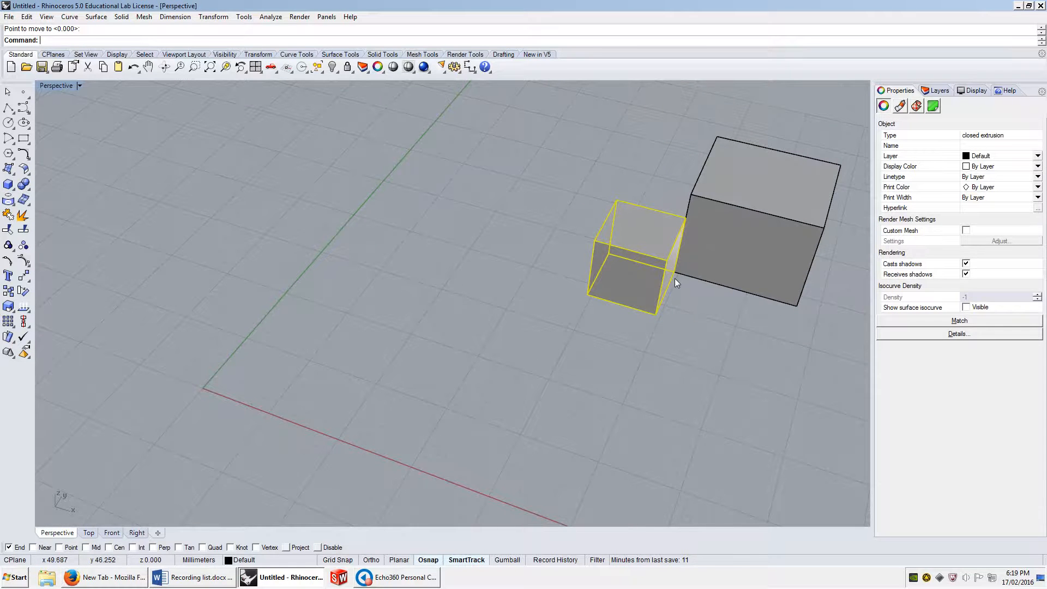
{"action": "key", "text": "Return"}
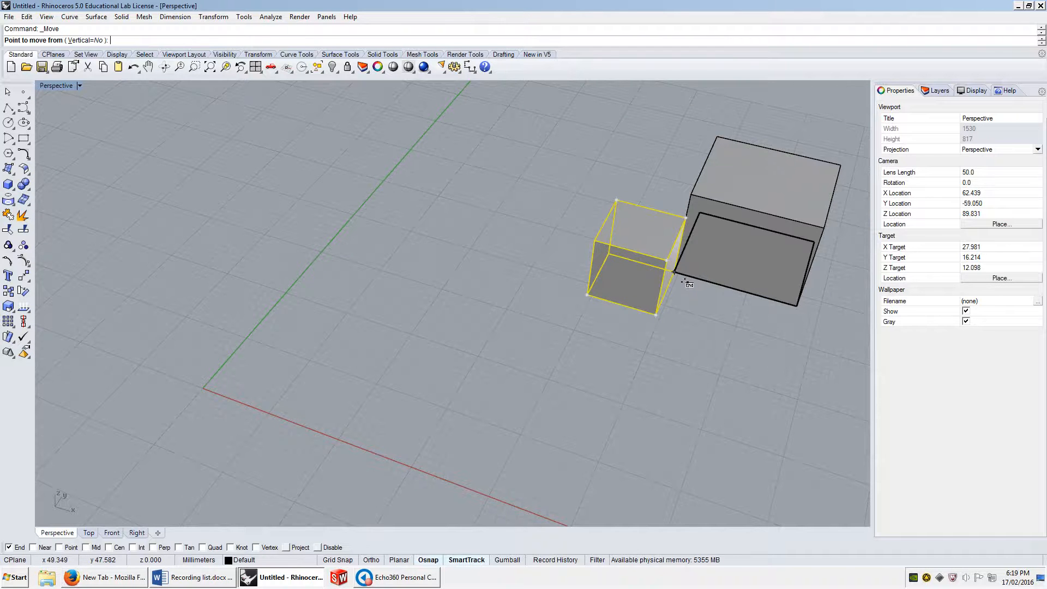
{"action": "left_click", "coordinate": [587, 295]}
{"action": "scroll", "coordinate": [589, 296], "scroll_direction": "down", "scroll_amount": 3}
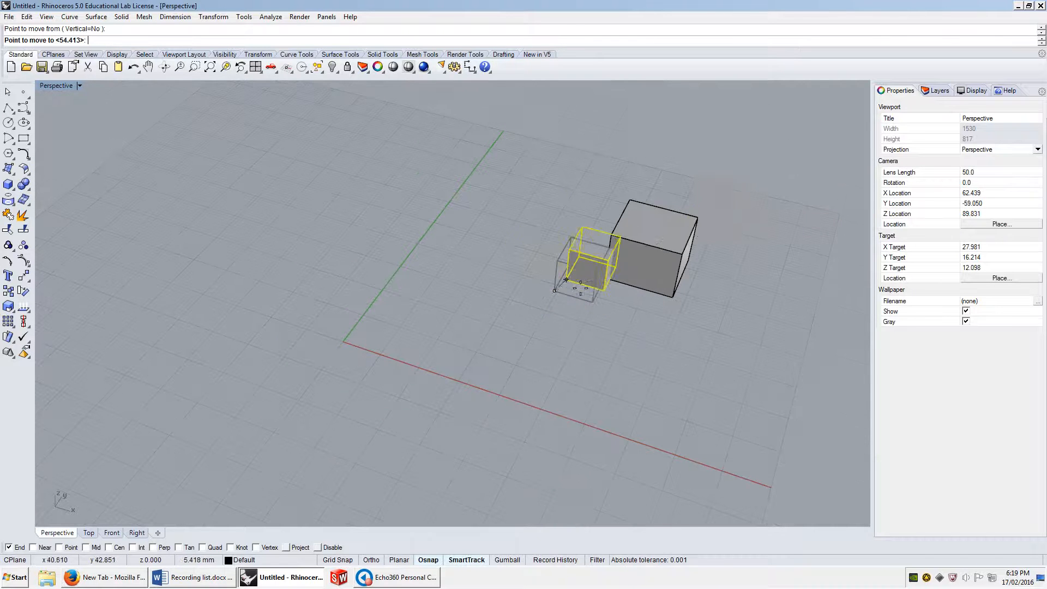
{"action": "left_click", "coordinate": [704, 221]}
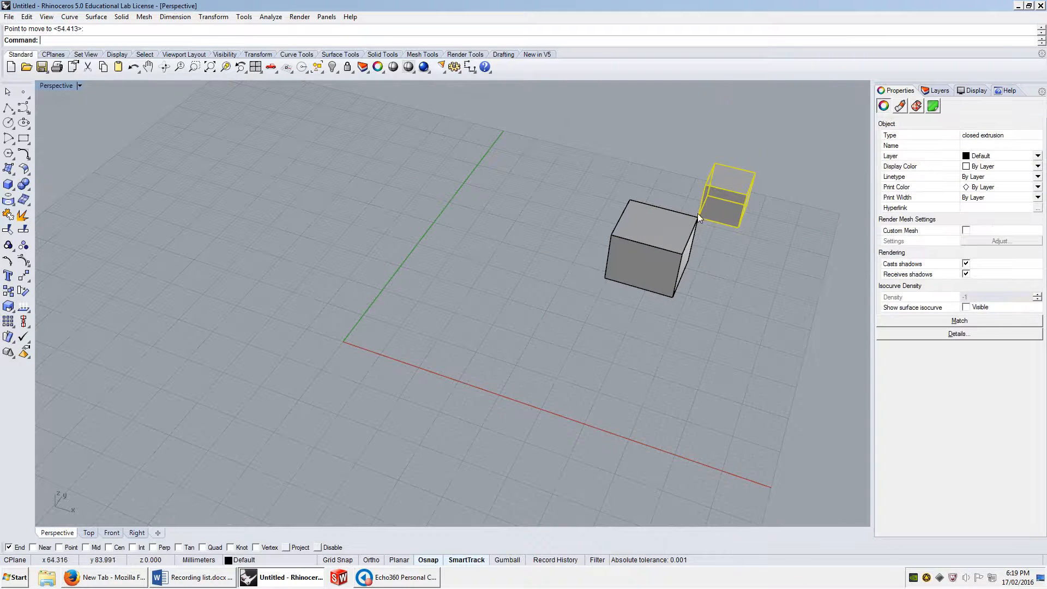
- Enable the Near snap alongside End and move the small box by its front base corner onto the large box's rear top edge
{"action": "scroll", "coordinate": [699, 217], "scroll_direction": "up", "scroll_amount": 8}
{"action": "scroll", "coordinate": [677, 225], "scroll_direction": "down", "scroll_amount": 7}
{"action": "left_click", "coordinate": [9, 548]}
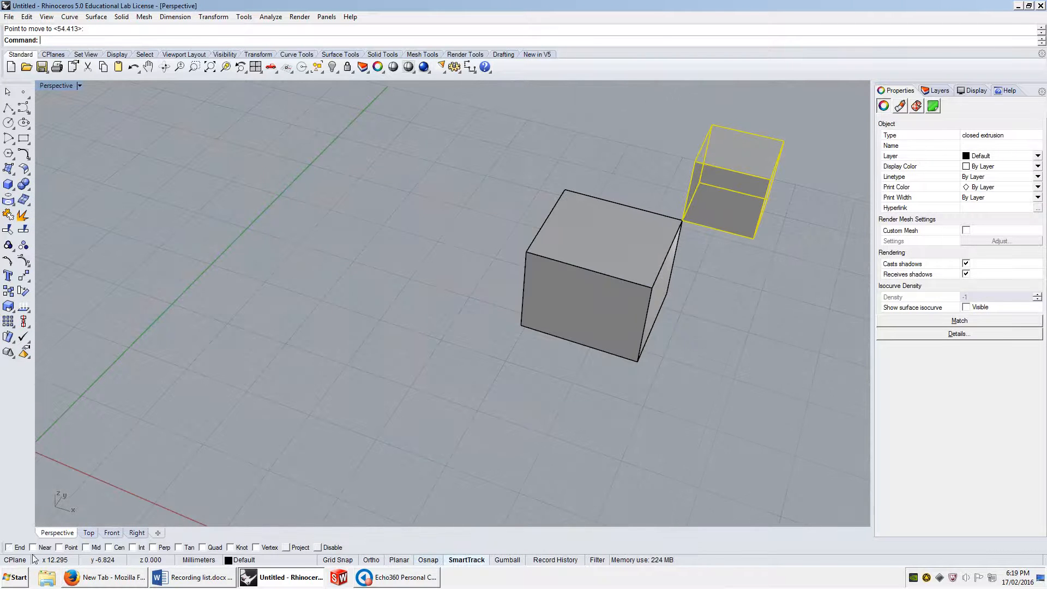
{"action": "left_click", "coordinate": [32, 547]}
{"action": "left_click", "coordinate": [16, 549]}
{"action": "type", "text": "M"}
{"action": "key", "text": "Return"}
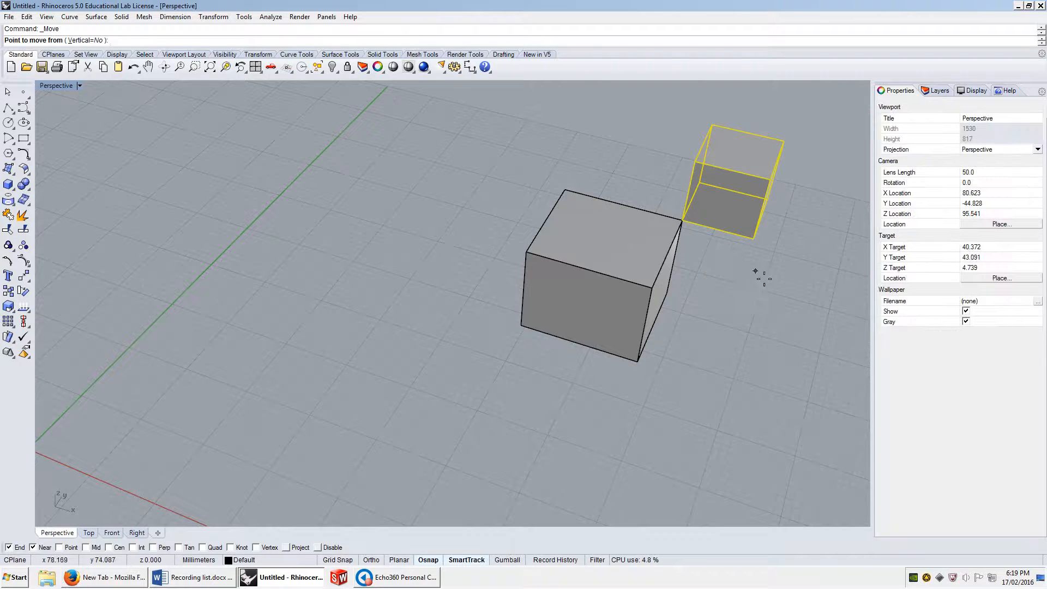
{"action": "left_click", "coordinate": [755, 240]}
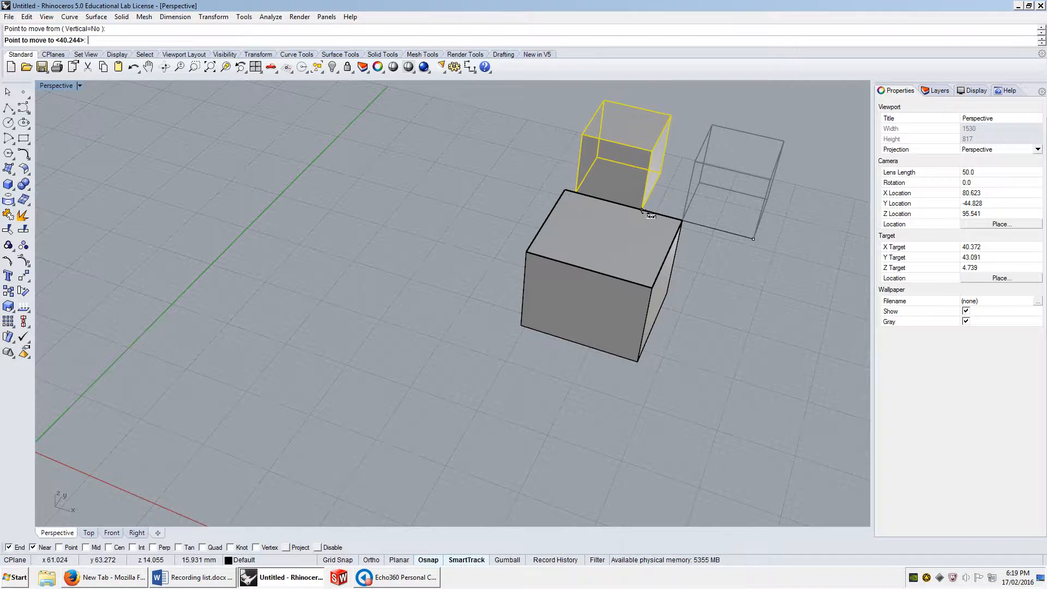
{"action": "left_click", "coordinate": [643, 212]}
- Move the small box by the same base corner to another Near point slightly farther along the large box's rear top edge
{"action": "scroll", "coordinate": [640, 191], "scroll_direction": "up", "scroll_amount": 5}
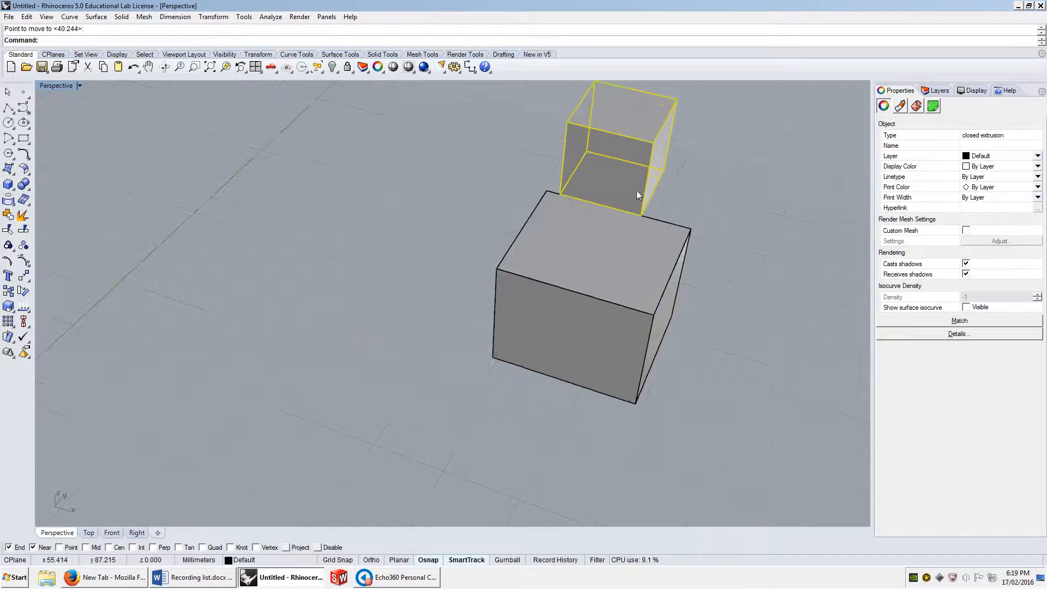
{"action": "right_click", "coordinate": [647, 218]}
{"action": "left_click", "coordinate": [641, 240]}
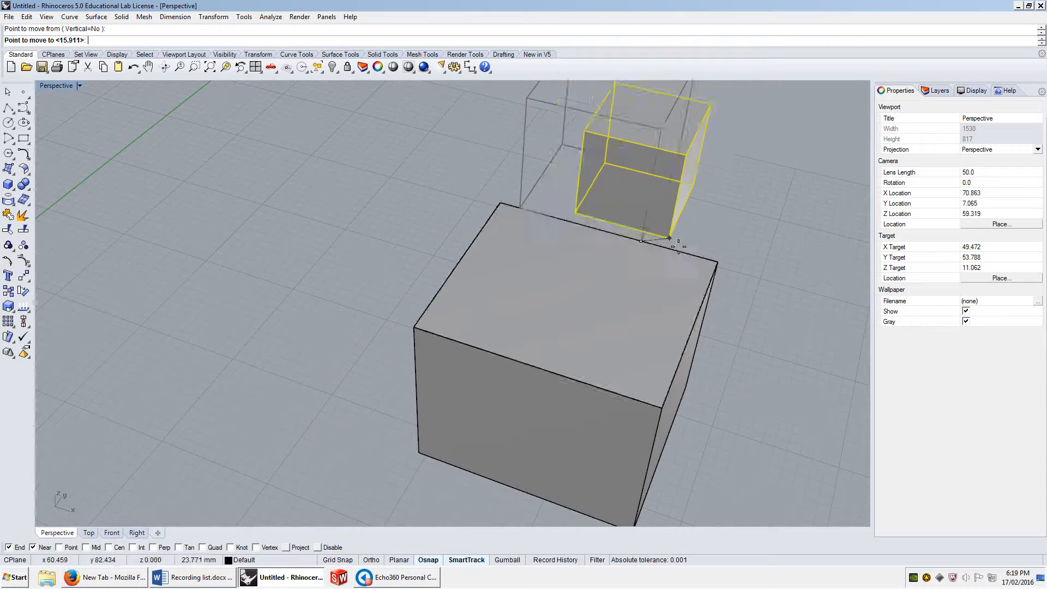
{"action": "left_click", "coordinate": [660, 246]}
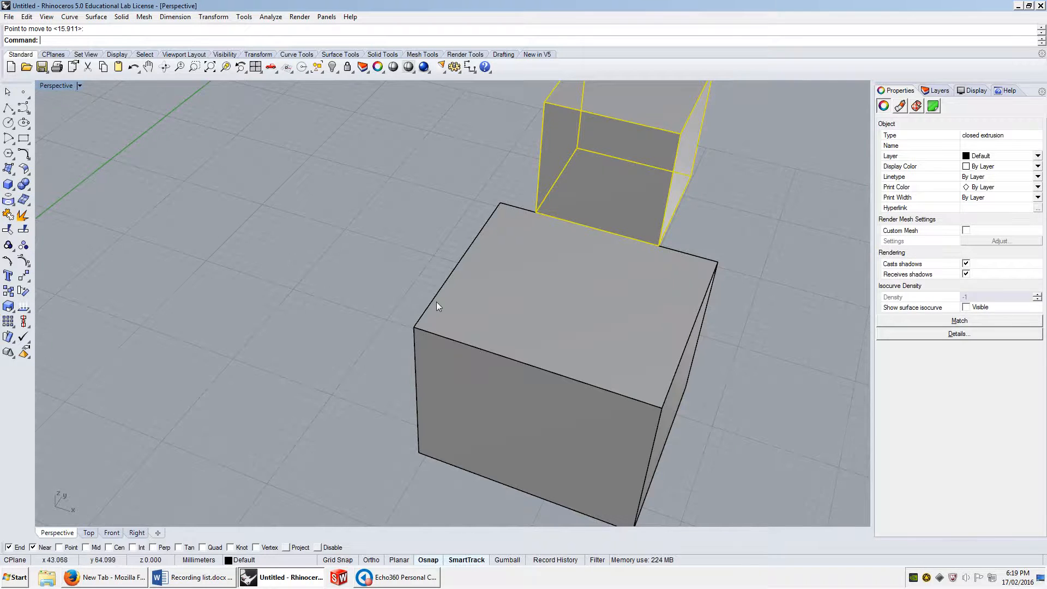
{"action": "scroll", "coordinate": [554, 266], "scroll_direction": "down", "scroll_amount": 3}
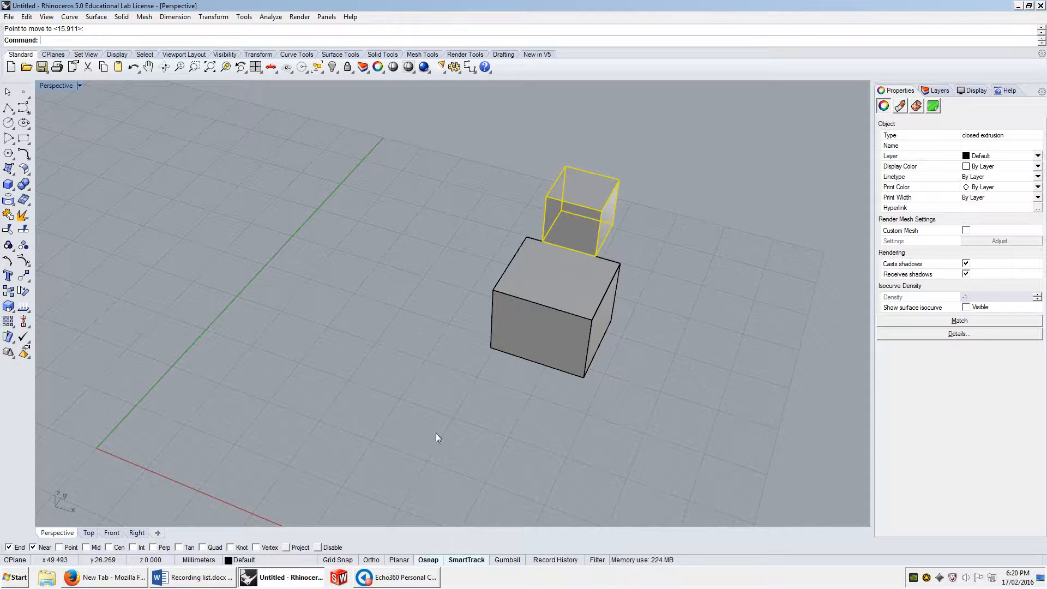
- Enable the Mid snap and move the small box by its front base corner onto the midpoint of the large box's base edge facing the green axis
{"action": "left_click", "coordinate": [85, 548]}
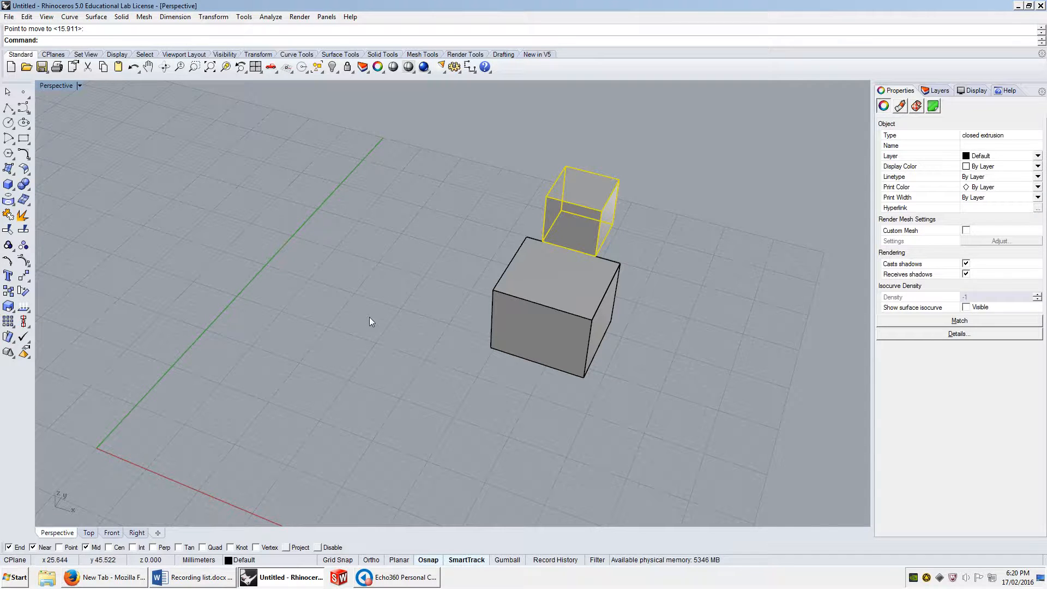
{"action": "key", "text": "Return"}
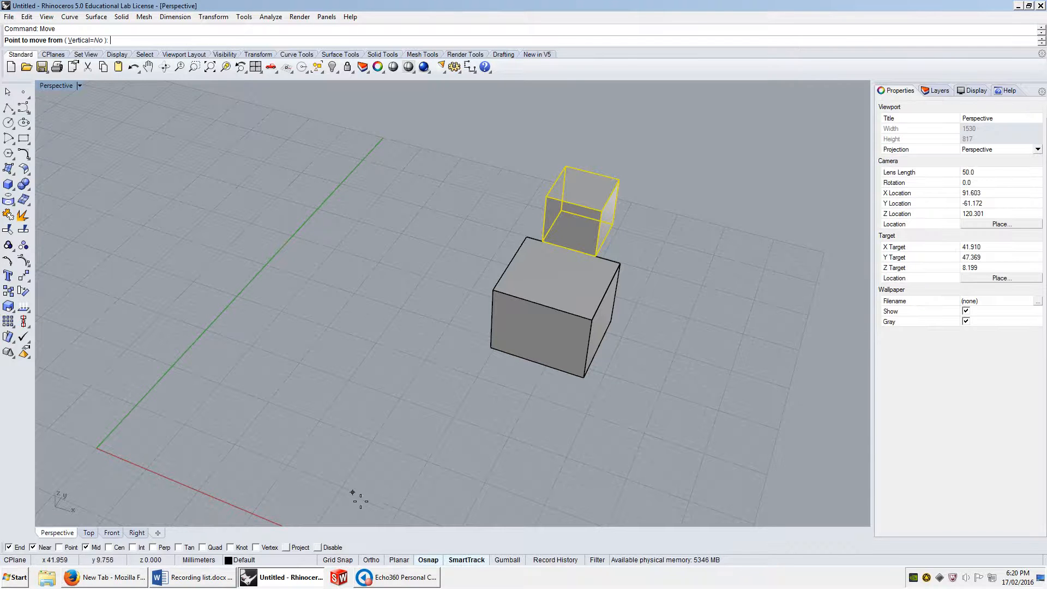
{"action": "left_click", "coordinate": [595, 259]}
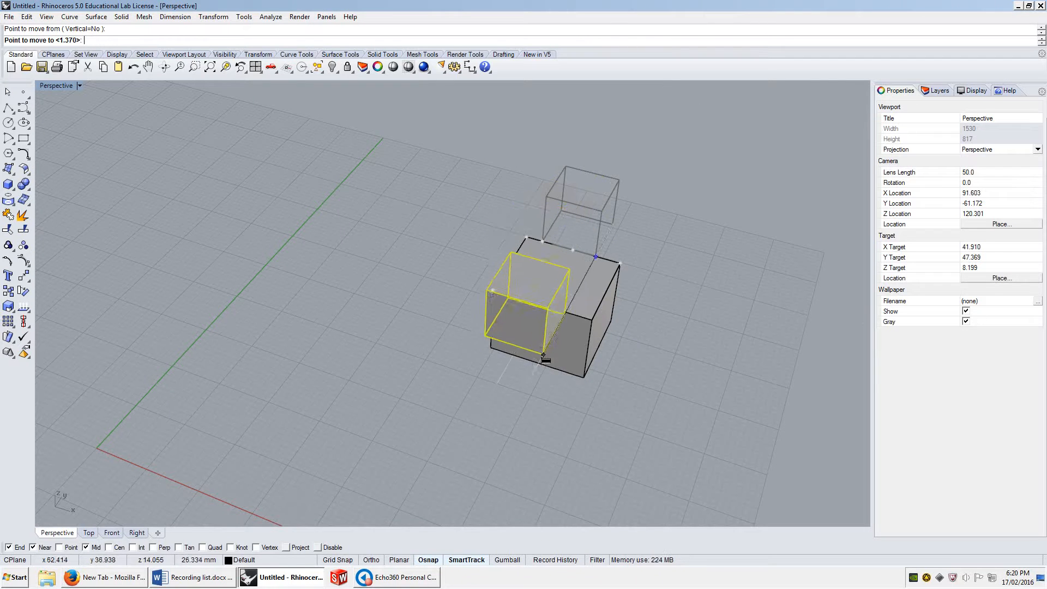
{"action": "left_click", "coordinate": [513, 324]}
{"action": "right_click_drag", "start_coordinate": [478, 332], "coordinate": [536, 304]}
{"action": "left_click", "coordinate": [532, 358]}
{"action": "scroll", "coordinate": [440, 297], "scroll_direction": "up", "scroll_amount": 10}
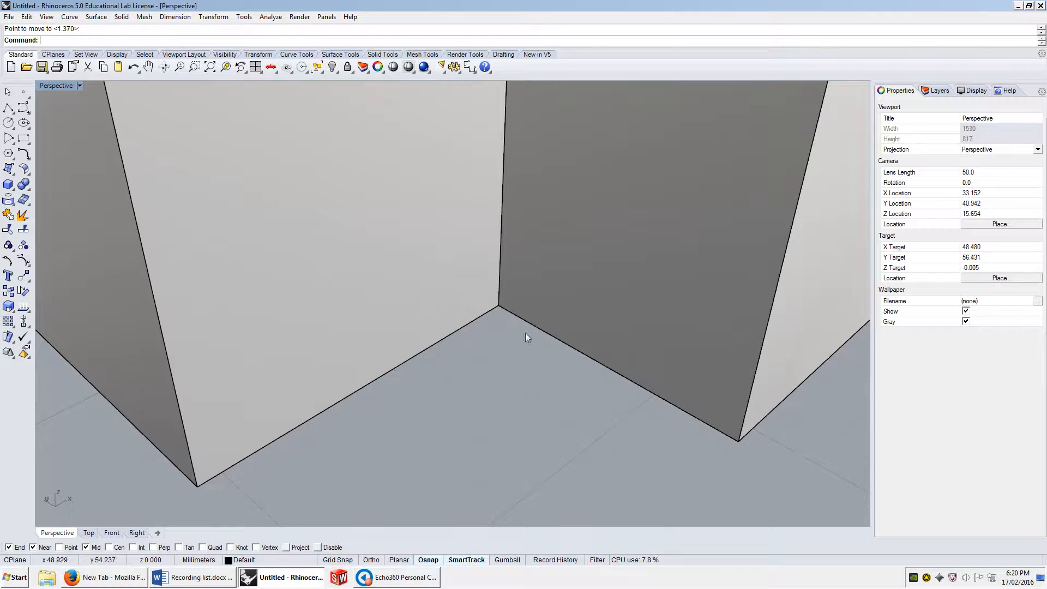
- Move the small box by the same base corner onto the large box's rear top corner on the green-axis side
{"action": "scroll", "coordinate": [600, 360], "scroll_direction": "down", "scroll_amount": 8}
{"action": "left_click", "coordinate": [538, 361]}
{"action": "left_click_drag", "start_coordinate": [555, 362], "coordinate": [539, 191]}
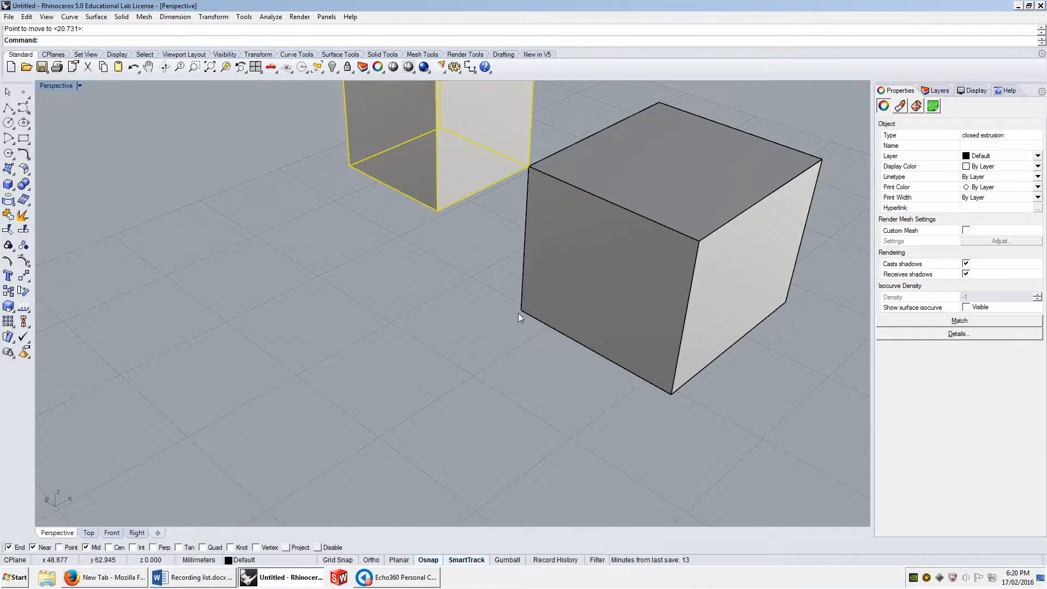
{"action": "scroll", "coordinate": [491, 354], "scroll_direction": "down", "scroll_amount": 5}
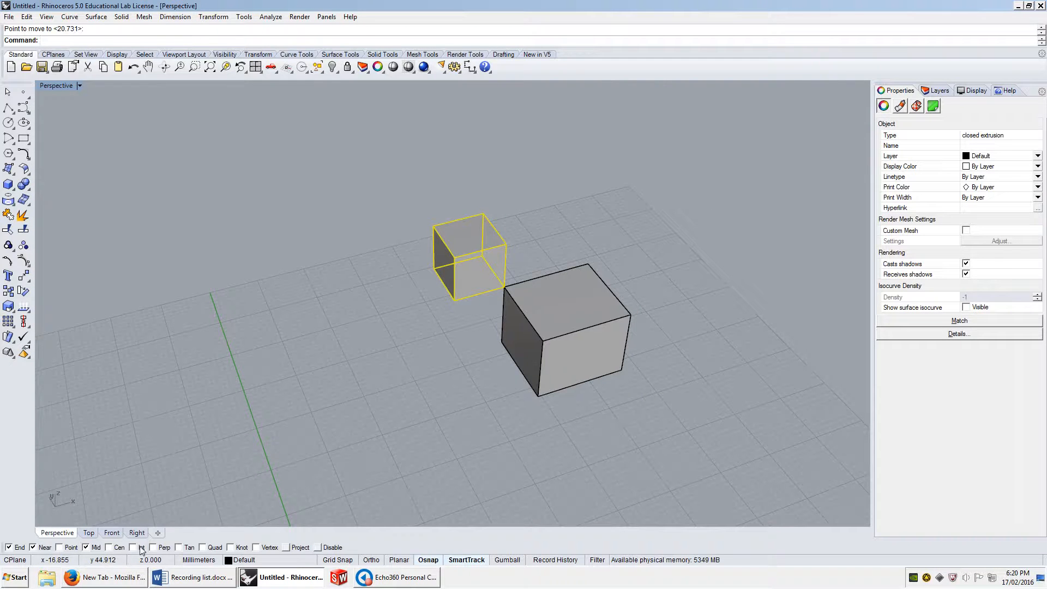
{"action": "right_click_drag", "start_coordinate": [354, 410], "coordinate": [313, 415]}
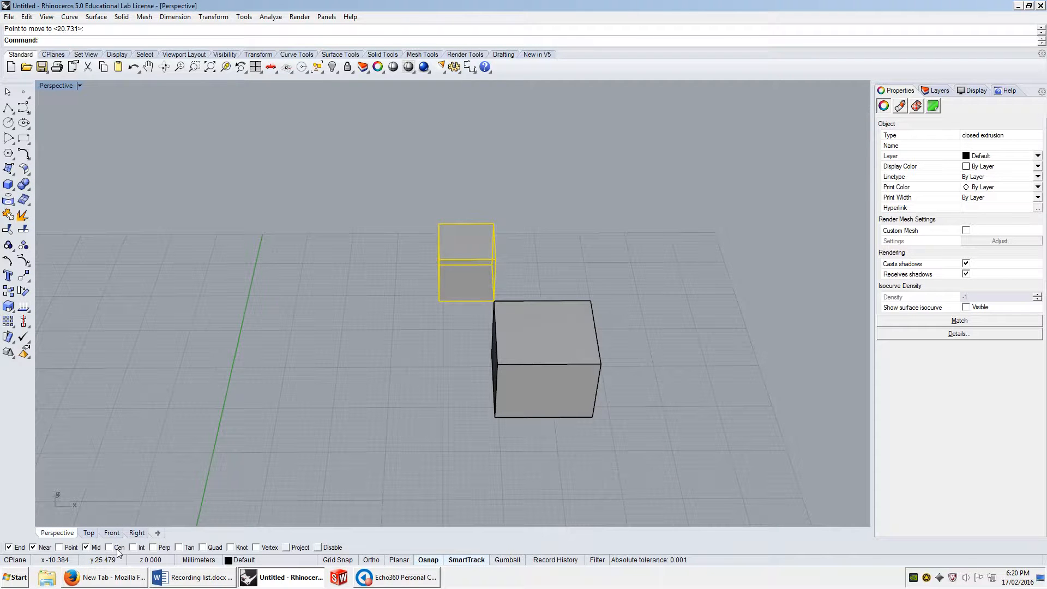
- Deselect the small box and draw a circle on the ground between the green axis and the boxes
{"action": "left_click", "coordinate": [356, 416]}
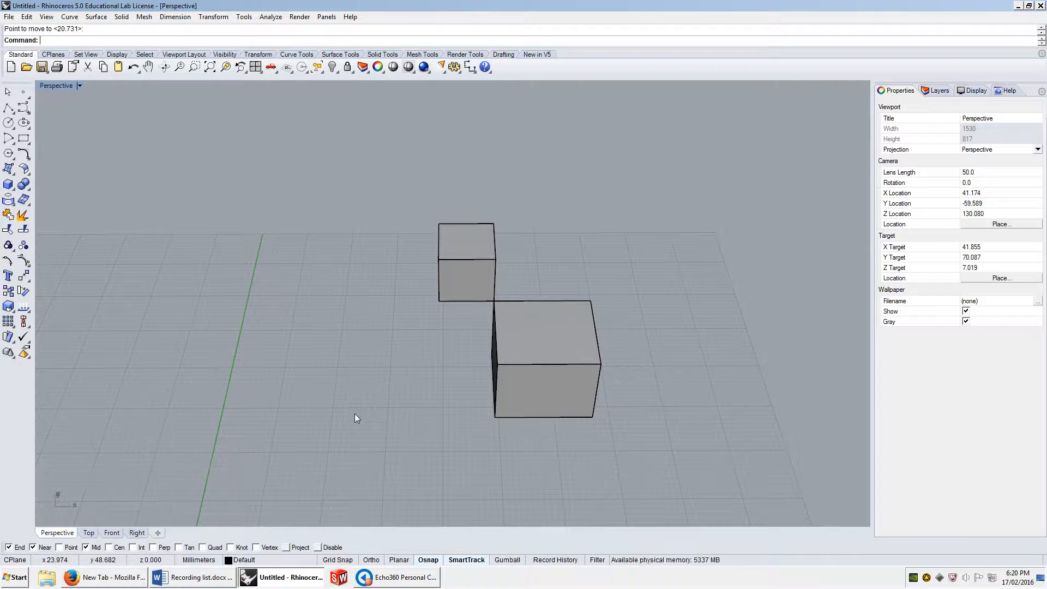
{"action": "type", "text": "Circle"}
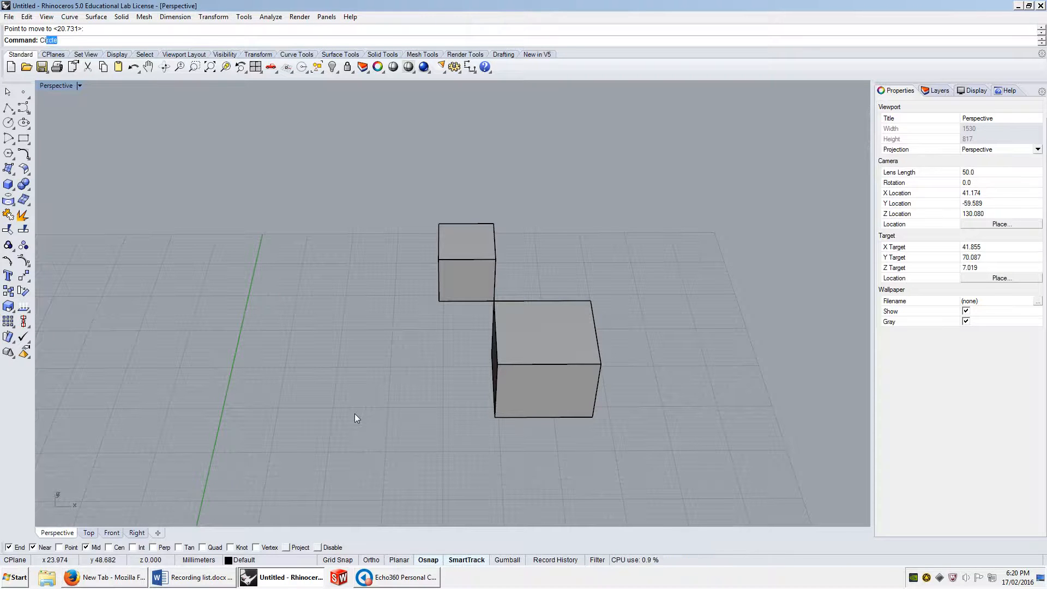
{"action": "key", "text": "Return"}
{"action": "left_click", "coordinate": [329, 342]}
{"action": "left_click", "coordinate": [365, 355]}
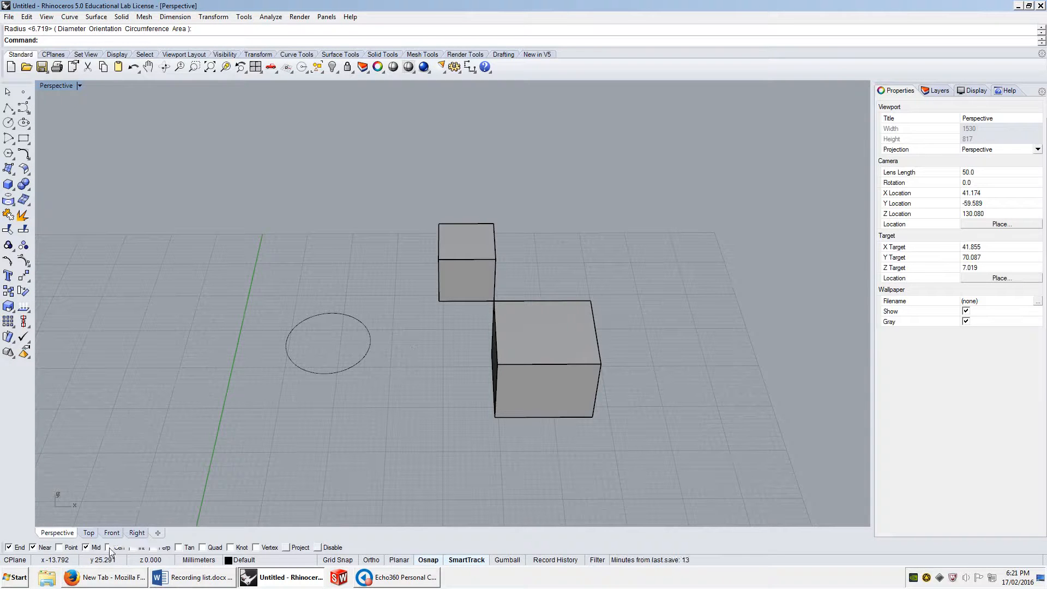
- Enable the Cen snap and move the small box by its front base corner nearest the green axis onto the circle's centre
{"action": "left_click", "coordinate": [446, 296]}
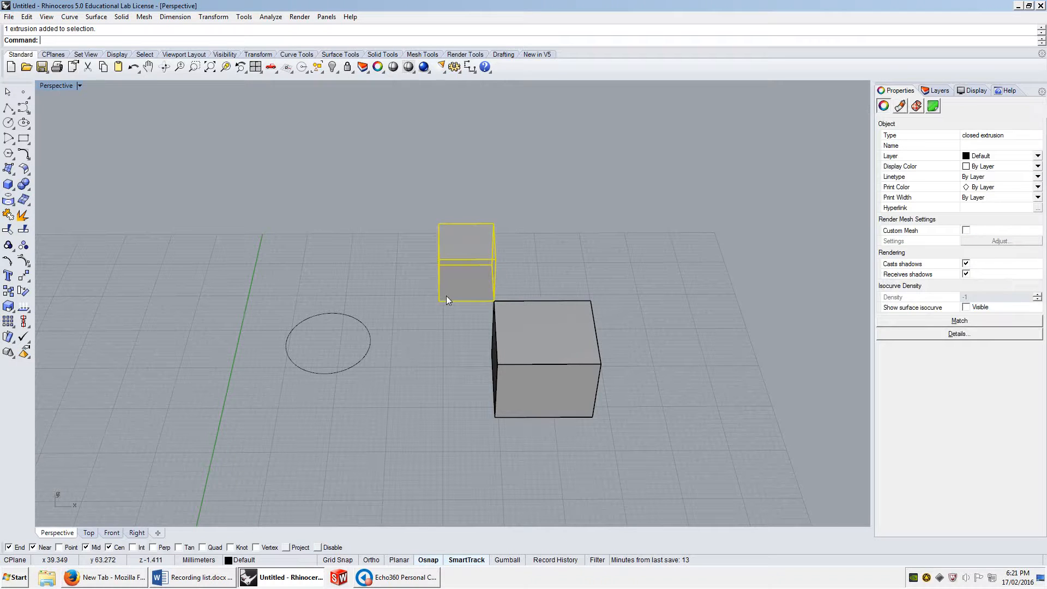
{"action": "type", "text": "m"}
{"action": "key", "text": "Return"}
{"action": "left_click", "coordinate": [440, 301]}
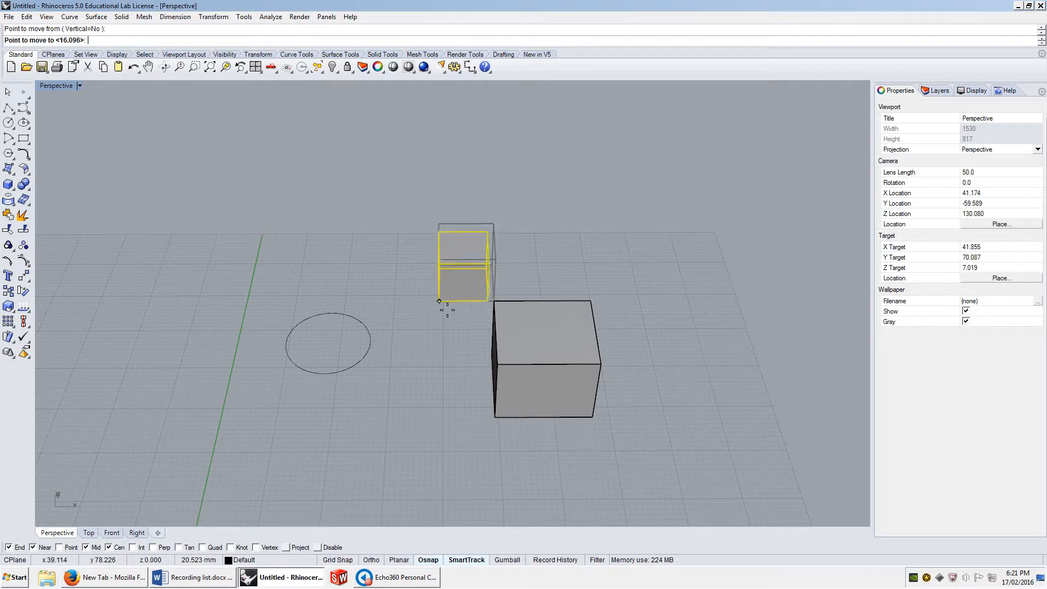
{"action": "left_click", "coordinate": [367, 334]}
{"action": "scroll", "coordinate": [319, 348], "scroll_direction": "up", "scroll_amount": 3}
{"action": "scroll", "coordinate": [339, 342], "scroll_direction": "up", "scroll_amount": 5}
{"action": "scroll", "coordinate": [339, 342], "scroll_direction": "down", "scroll_amount": 4}
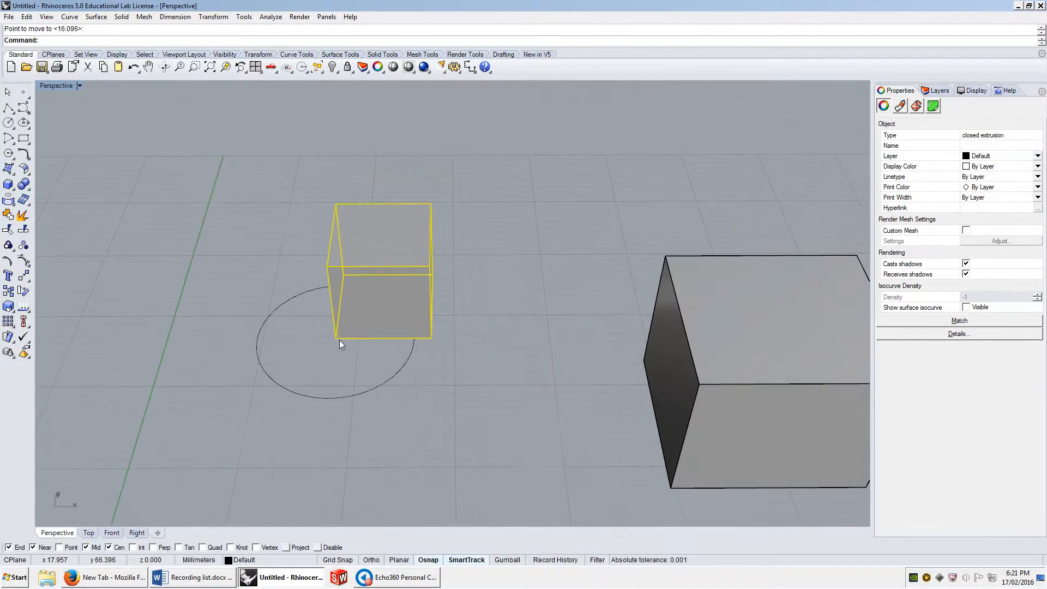
- Move the small box by its front base corner farthest from the green axis onto the circle's centre
{"action": "key", "text": "Return"}
{"action": "left_click", "coordinate": [431, 339]}
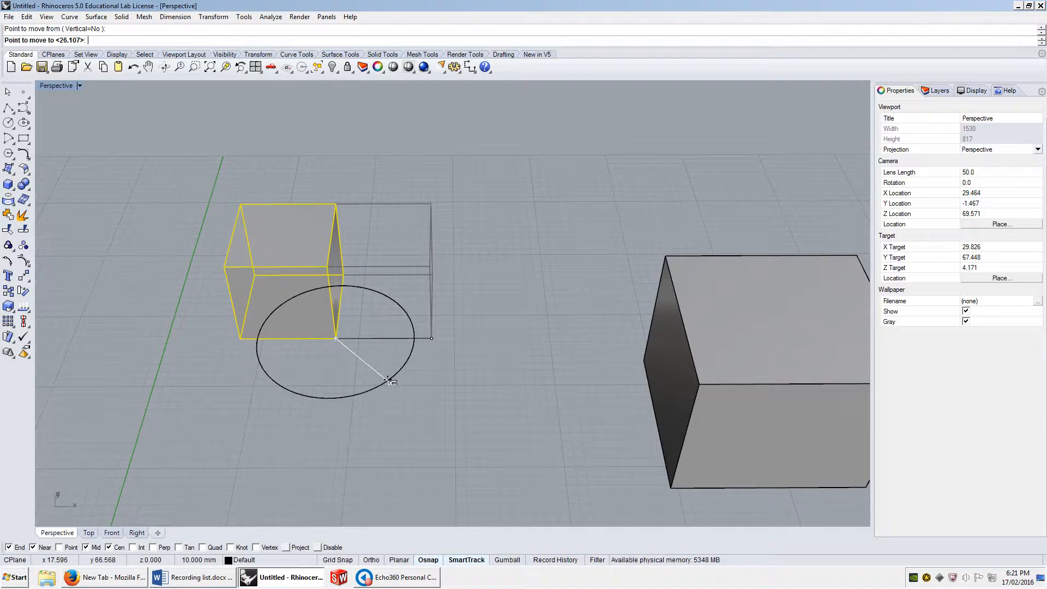
{"action": "left_click", "coordinate": [388, 380]}
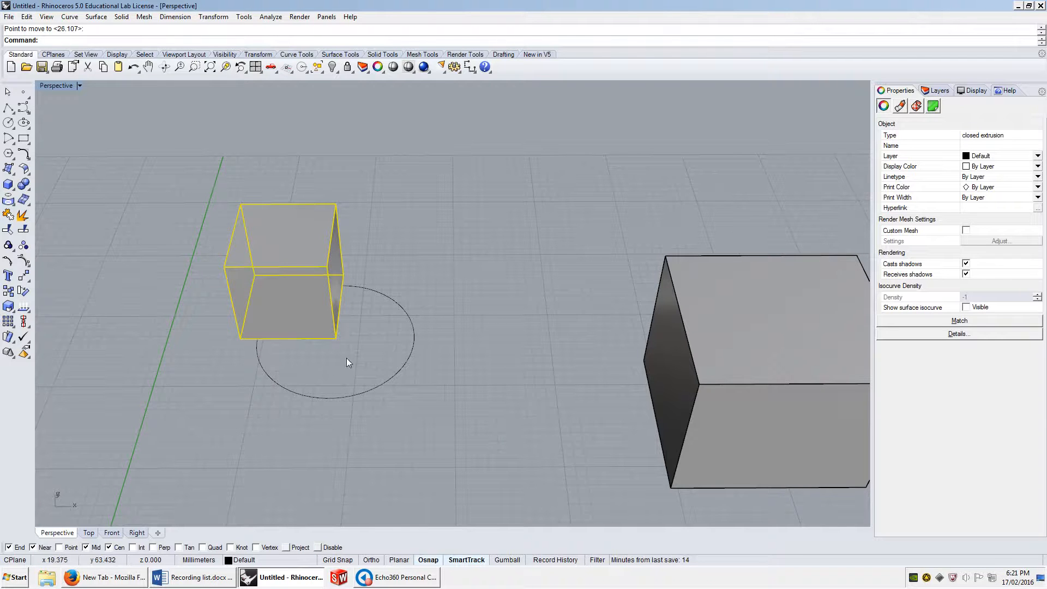
{"action": "left_click", "coordinate": [315, 358]}
{"action": "scroll", "coordinate": [253, 339], "scroll_direction": "up", "scroll_amount": 10}
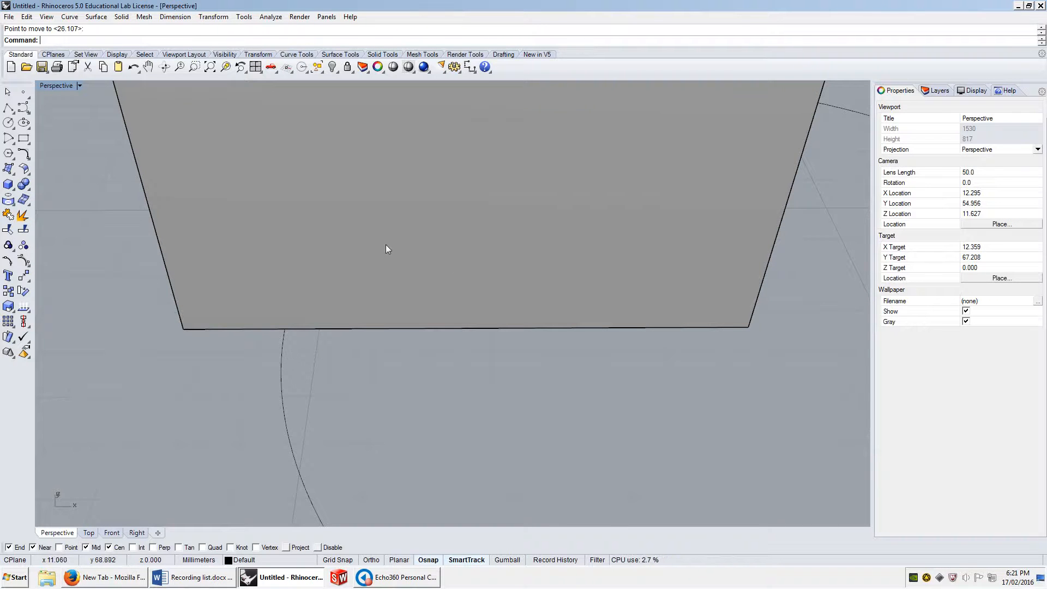
- Create a tiny 1 × 1 × 1 mm box on the ground in front of the circle
{"action": "scroll", "coordinate": [376, 318], "scroll_direction": "down", "scroll_amount": 5}
{"action": "type", "text": "Box"}
{"action": "key", "text": "Return"}
{"action": "left_click", "coordinate": [411, 454]}
{"action": "type", "text": "1"}
{"action": "key", "text": "Return"}
{"action": "key", "text": "Return"}
{"action": "type", "text": "1"}
{"action": "key", "text": "Return"}
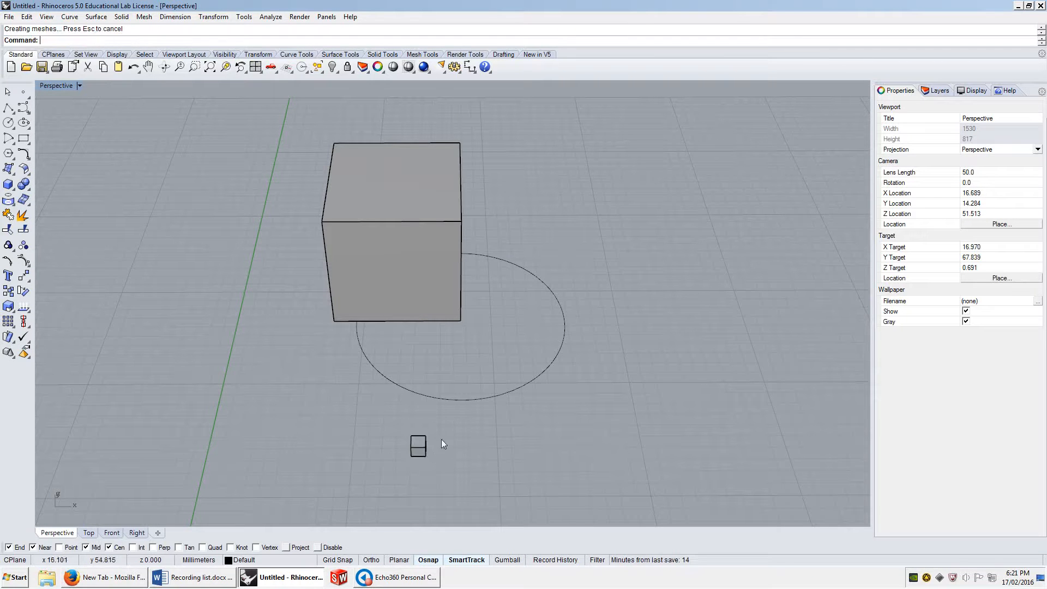
{"action": "right_click_drag", "start_coordinate": [405, 444], "coordinate": [471, 415]}
{"action": "scroll", "coordinate": [473, 413], "scroll_direction": "up", "scroll_amount": 12}
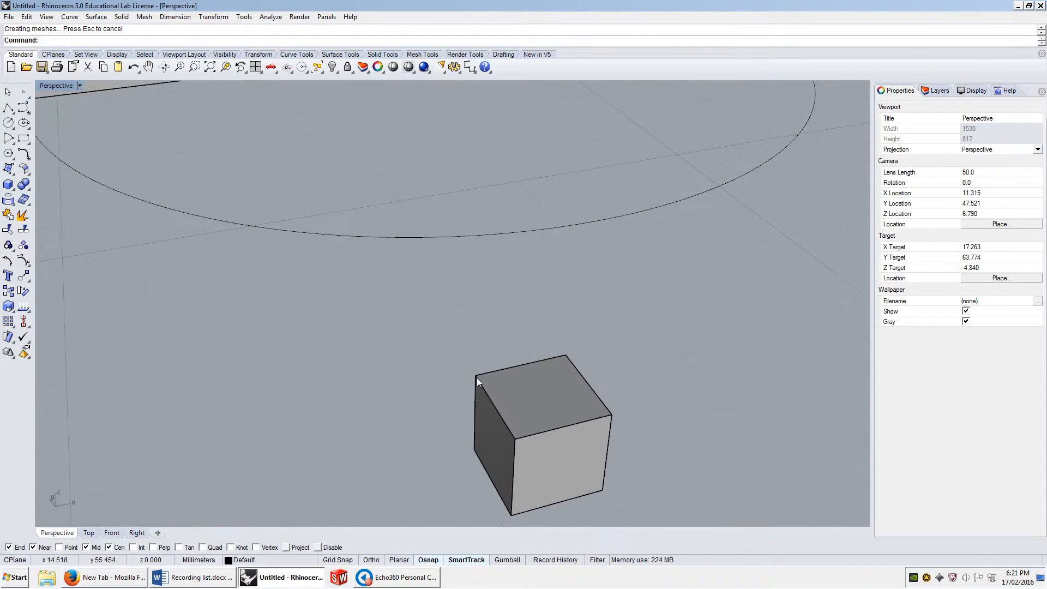
{"action": "scroll", "coordinate": [477, 362], "scroll_direction": "down", "scroll_amount": 3}
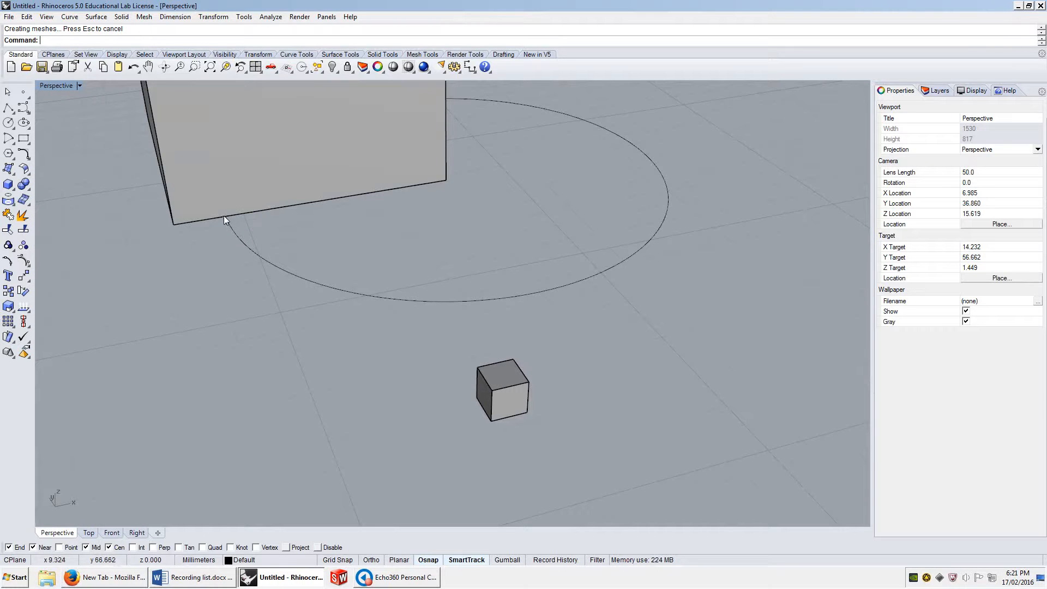
- Enable the Int snap and move the tiny box by its rear top corner to where the circle crosses the small box's front base edge
{"action": "left_click", "coordinate": [133, 547]}
{"action": "left_click", "coordinate": [492, 377]}
{"action": "type", "text": "M"}
{"action": "key", "text": "Return"}
{"action": "left_click", "coordinate": [478, 367]}
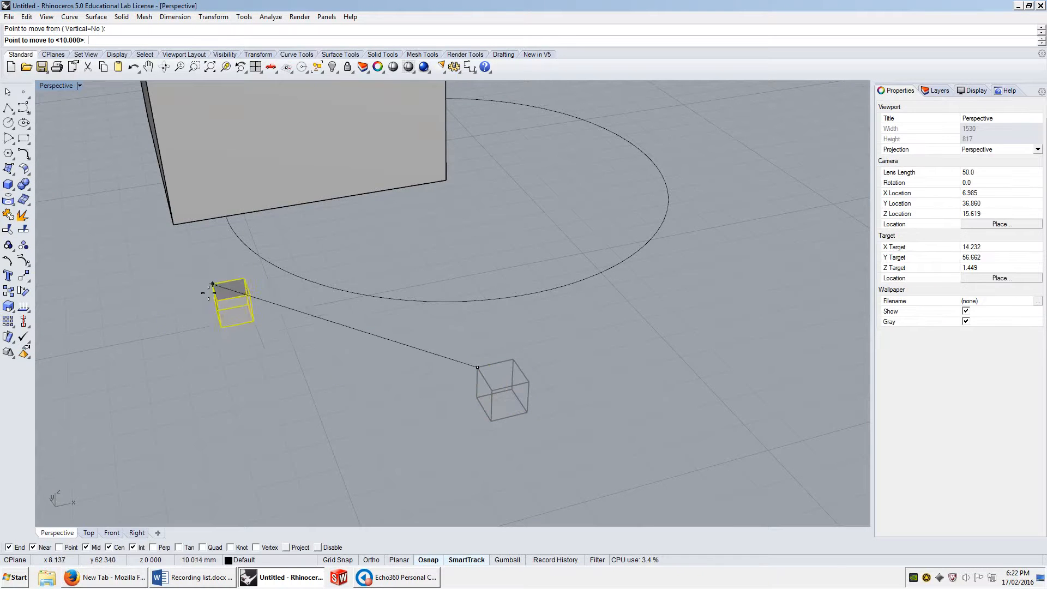
{"action": "left_click", "coordinate": [228, 218]}
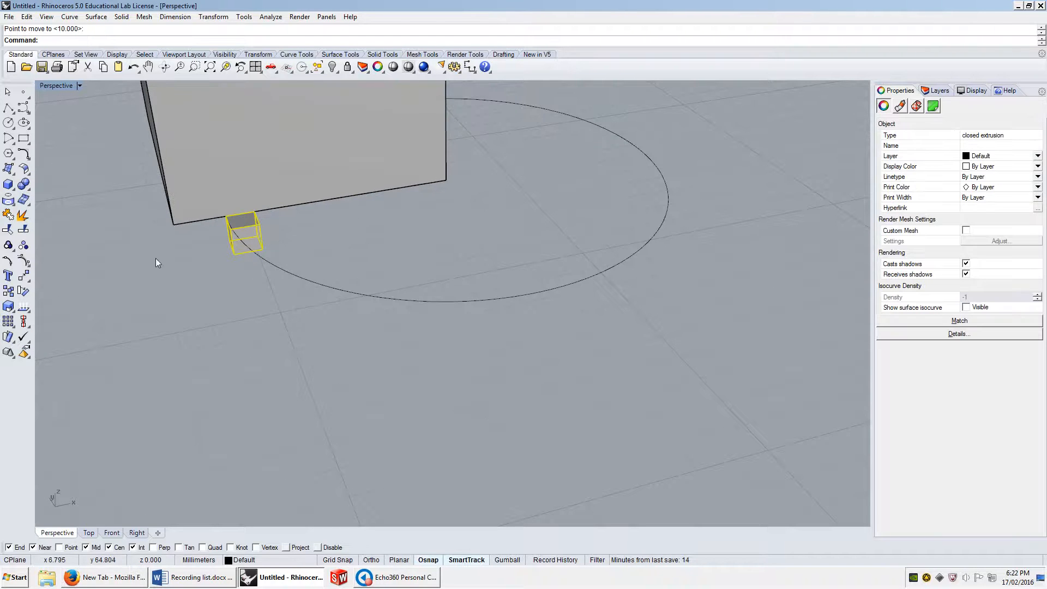
{"action": "scroll", "coordinate": [274, 389], "scroll_direction": "down", "scroll_amount": 12}
{"action": "right_click_drag", "start_coordinate": [388, 386], "coordinate": [381, 478]}
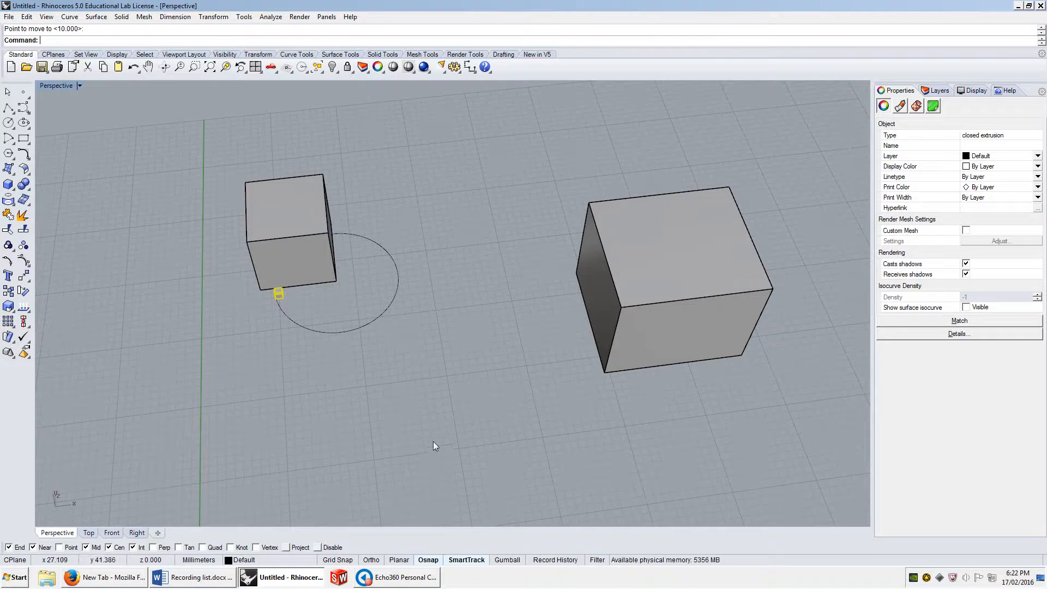
- Place a point object on the ground between the circle and the large box
{"action": "type", "text": "oint"}
{"action": "key", "text": "Return"}
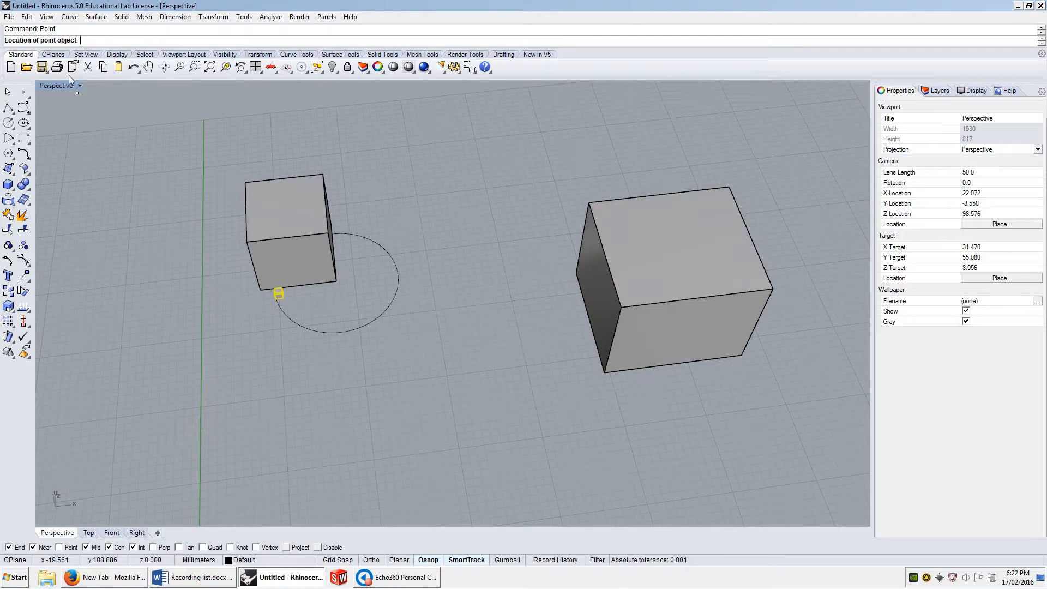
{"action": "left_click", "coordinate": [473, 270]}
{"action": "scroll", "coordinate": [478, 271], "scroll_direction": "up", "scroll_amount": 2}
{"action": "scroll", "coordinate": [477, 270], "scroll_direction": "up", "scroll_amount": 4}
{"action": "scroll", "coordinate": [474, 271], "scroll_direction": "down", "scroll_amount": 5}
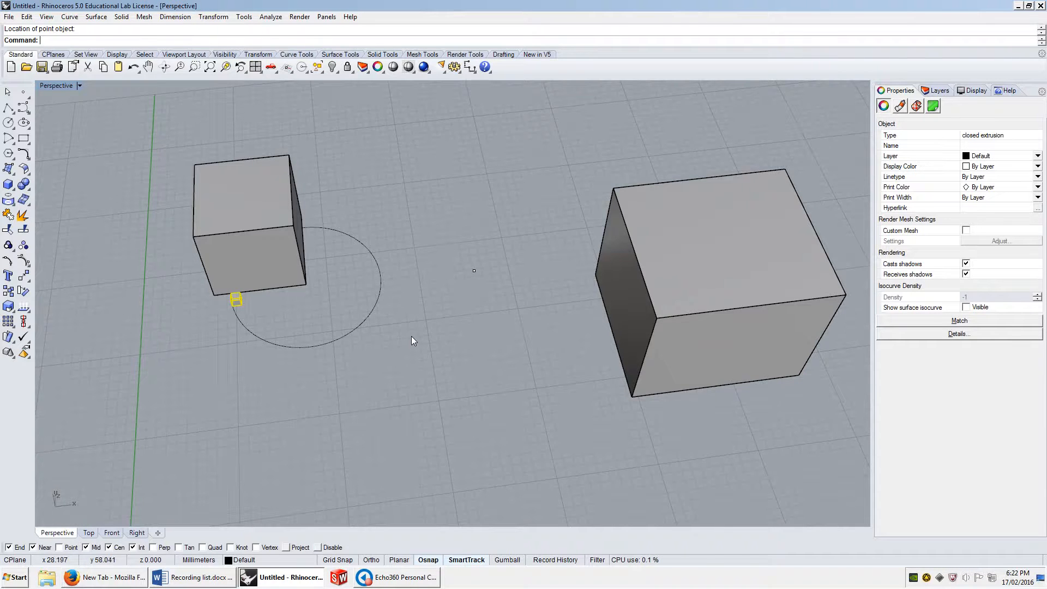
- Enable the Point snap and move the tiny box by its rear top corner onto the point object
{"action": "left_click", "coordinate": [474, 270]}
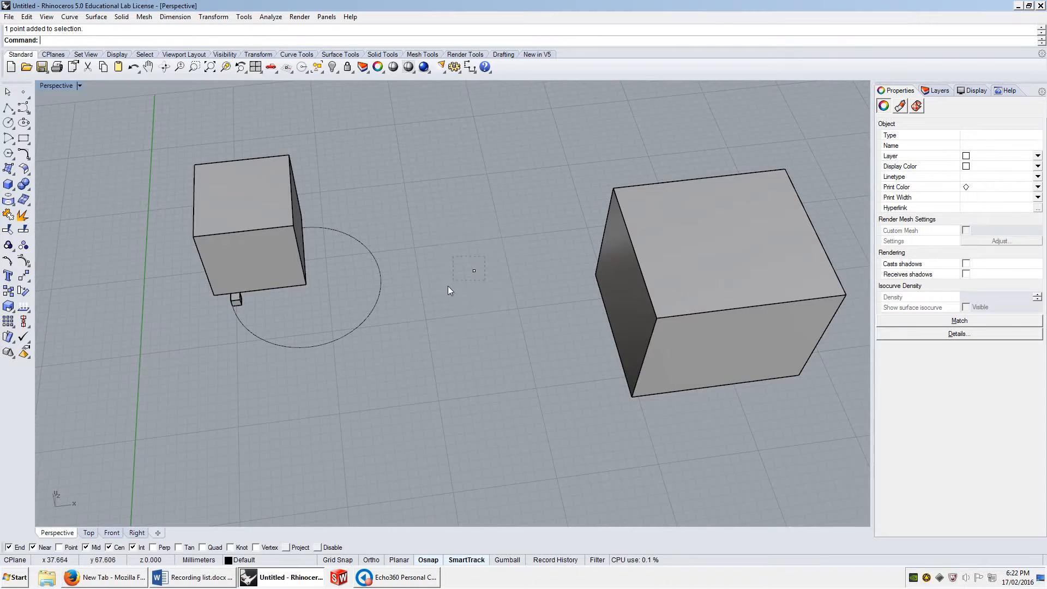
{"action": "left_click", "coordinate": [59, 547]}
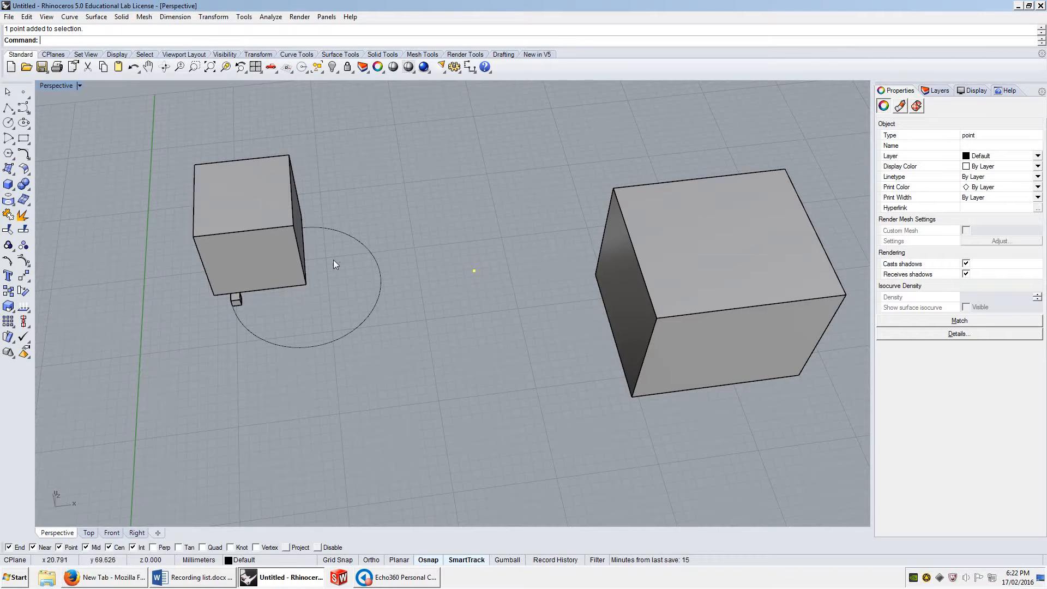
{"action": "left_click", "coordinate": [235, 300]}
{"action": "scroll", "coordinate": [235, 303], "scroll_direction": "up", "scroll_amount": 2}
{"action": "scroll", "coordinate": [209, 302], "scroll_direction": "up", "scroll_amount": 6}
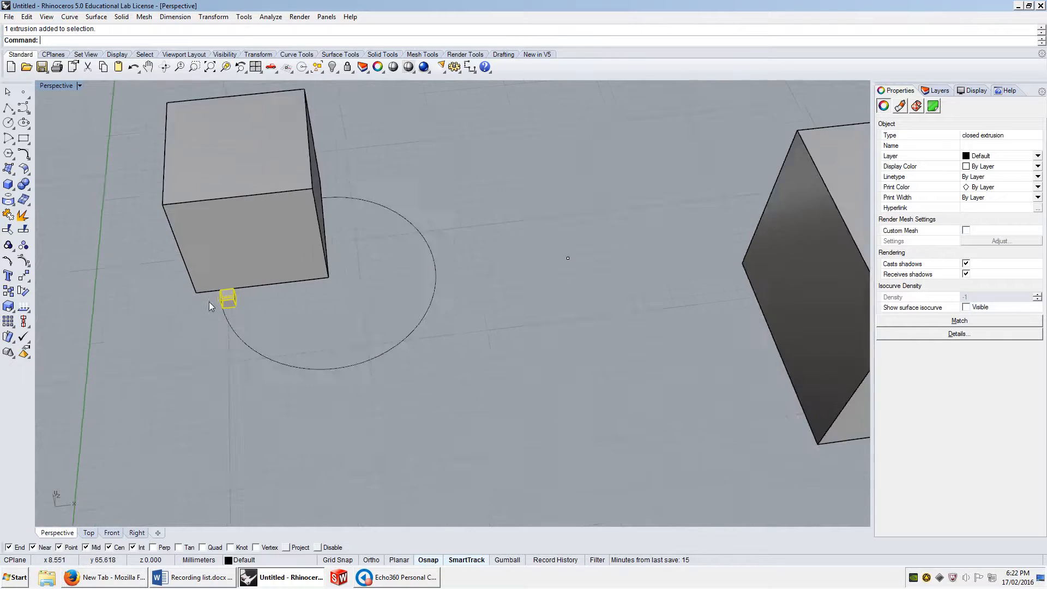
{"action": "right_click", "coordinate": [212, 300]}
{"action": "left_click", "coordinate": [227, 282]}
{"action": "scroll", "coordinate": [223, 281], "scroll_direction": "down", "scroll_amount": 6}
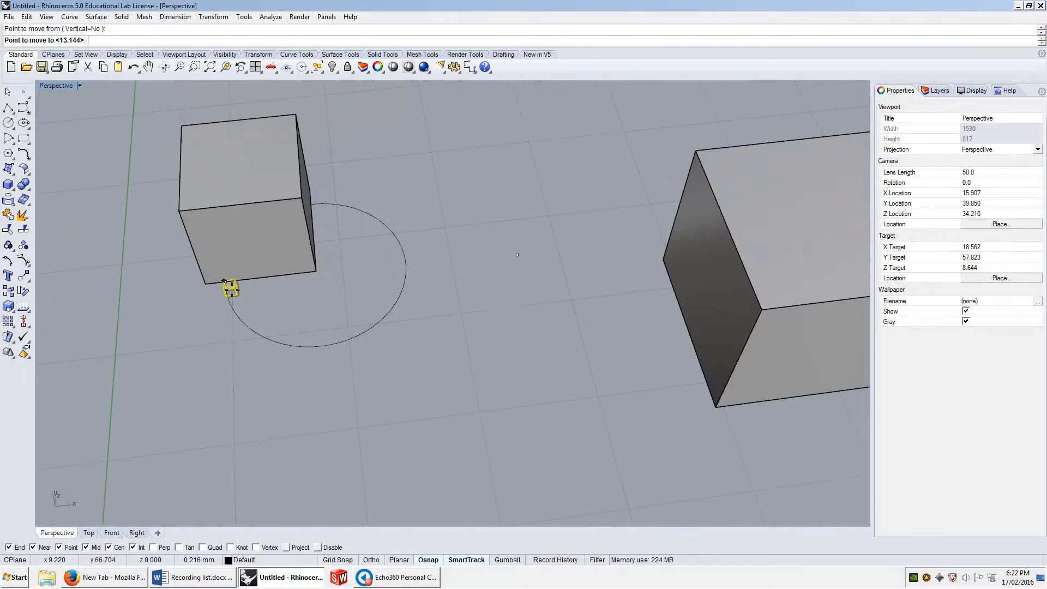
{"action": "left_click", "coordinate": [517, 256]}
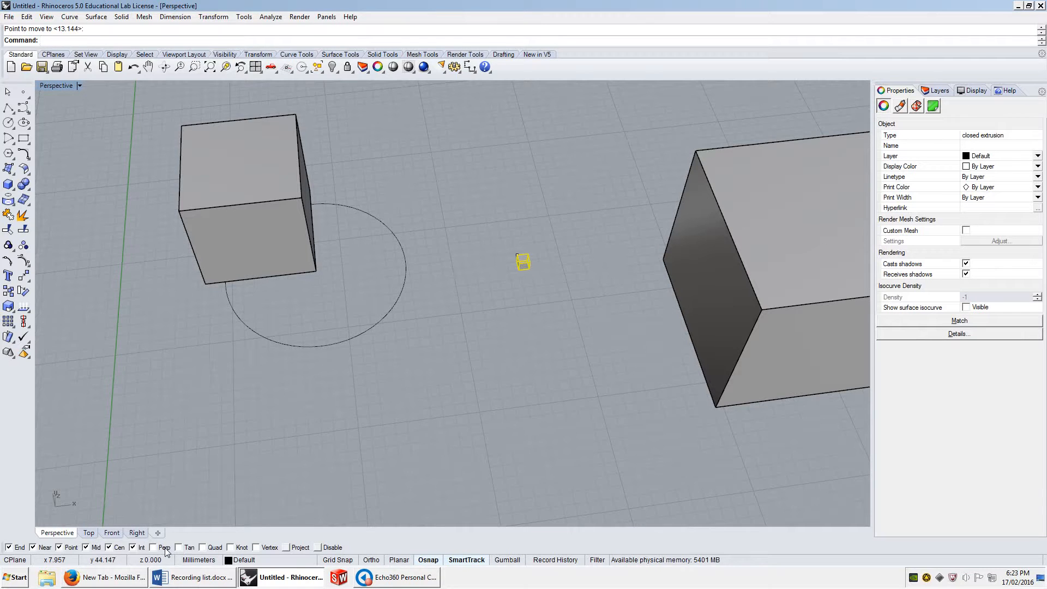
- Move the small box by its front base corner off the circle to open ground behind the tiny box
{"action": "left_click", "coordinate": [312, 260]}
{"action": "key", "text": "Return"}
{"action": "left_click", "coordinate": [316, 271]}
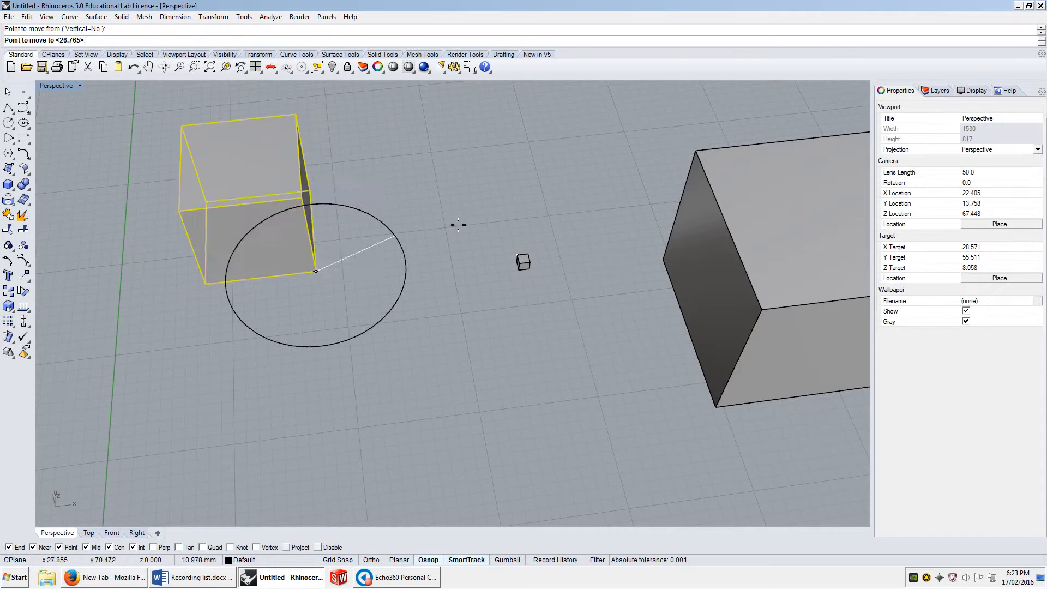
{"action": "left_click", "coordinate": [536, 184]}
{"action": "scroll", "coordinate": [338, 275], "scroll_direction": "down", "scroll_amount": 3}
{"action": "scroll", "coordinate": [293, 320], "scroll_direction": "up", "scroll_amount": 4}
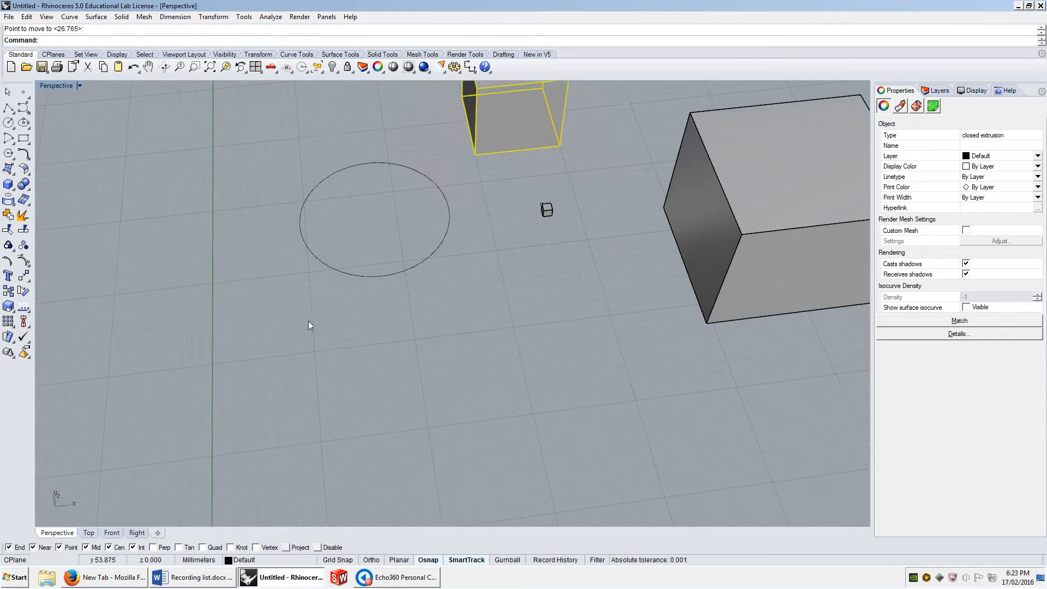
- Enable the Quad snap and place a point object on the circle's edge on the side facing the tiny box
{"action": "left_click", "coordinate": [210, 548]}
{"action": "left_click", "coordinate": [447, 246]}
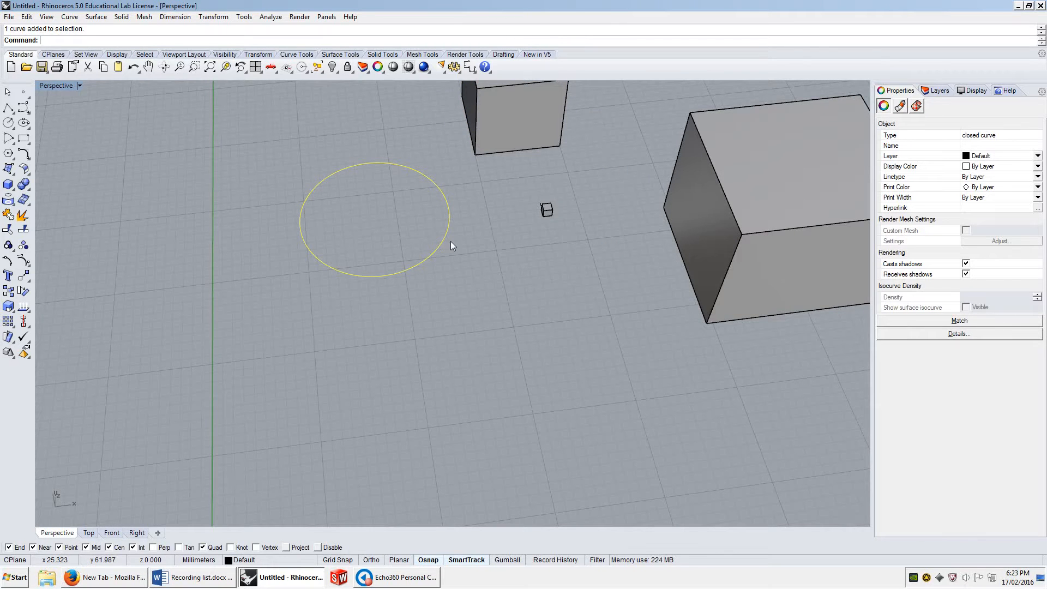
{"action": "type", "text": "point"}
{"action": "key", "text": "Return"}
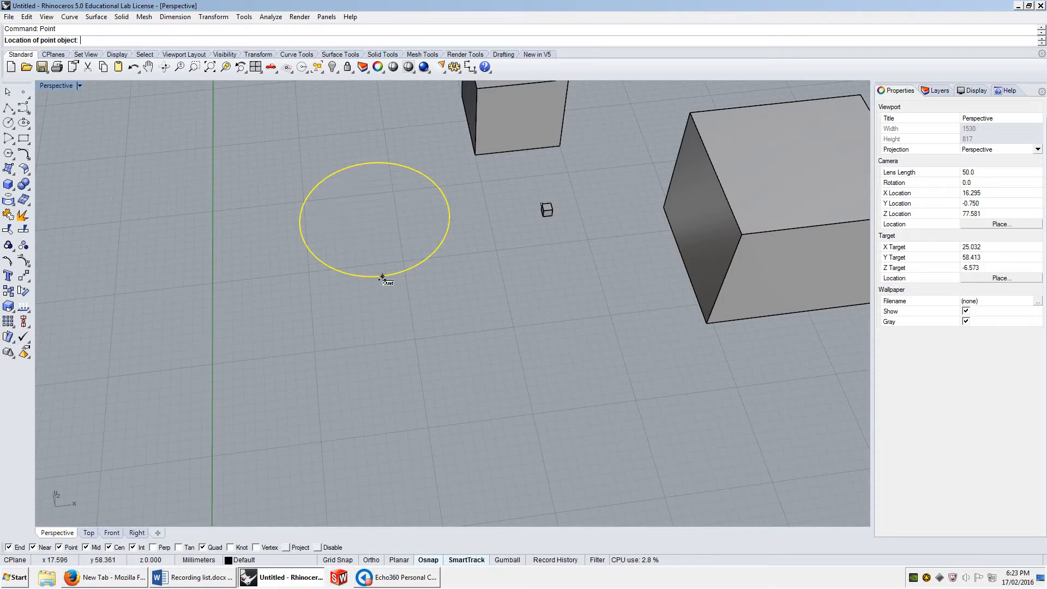
{"action": "left_click", "coordinate": [208, 547]}
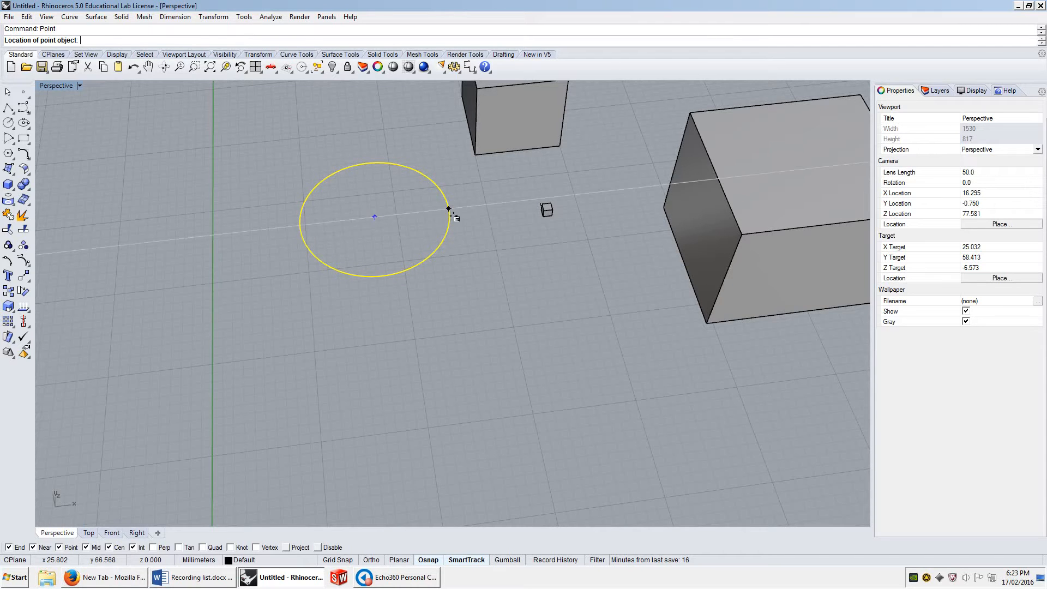
{"action": "left_click", "coordinate": [453, 227]}
{"action": "scroll", "coordinate": [453, 227], "scroll_direction": "up", "scroll_amount": 10}
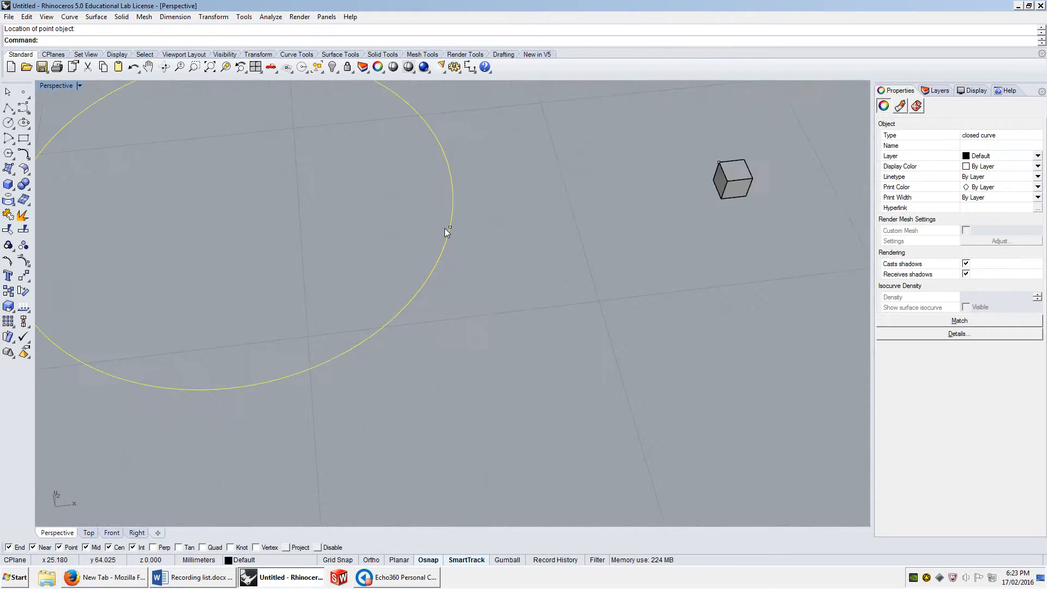
- Place a point object on the circle's edge on the side facing away from the tiny box
{"action": "scroll", "coordinate": [446, 229], "scroll_direction": "down", "scroll_amount": 8}
{"action": "type", "text": "Point"}
{"action": "key", "text": "Return"}
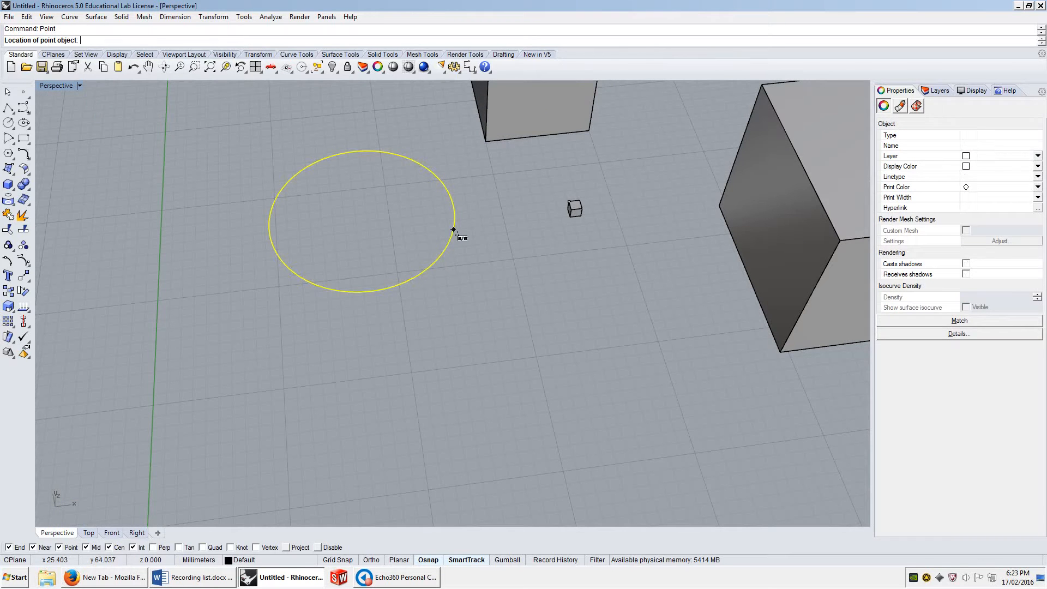
{"action": "left_click", "coordinate": [272, 206]}
{"action": "scroll", "coordinate": [273, 208], "scroll_direction": "up", "scroll_amount": 6}
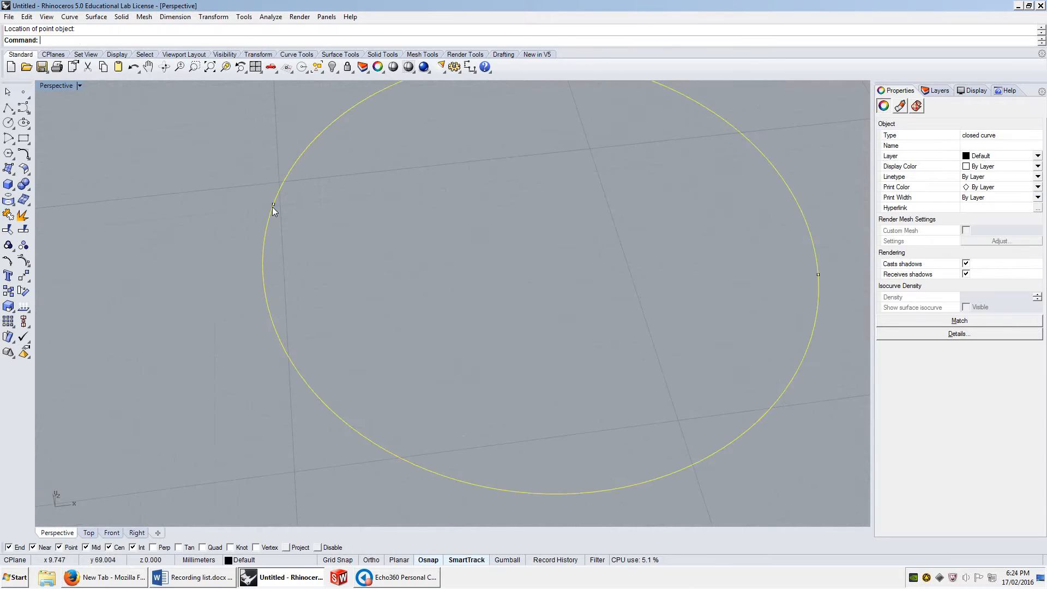
- Enable the Quad snap and place point objects on the circle's rear and front quadrants
{"action": "scroll", "coordinate": [272, 207], "scroll_direction": "down", "scroll_amount": 3}
{"action": "type", "text": "t"}
{"action": "key", "text": "Return"}
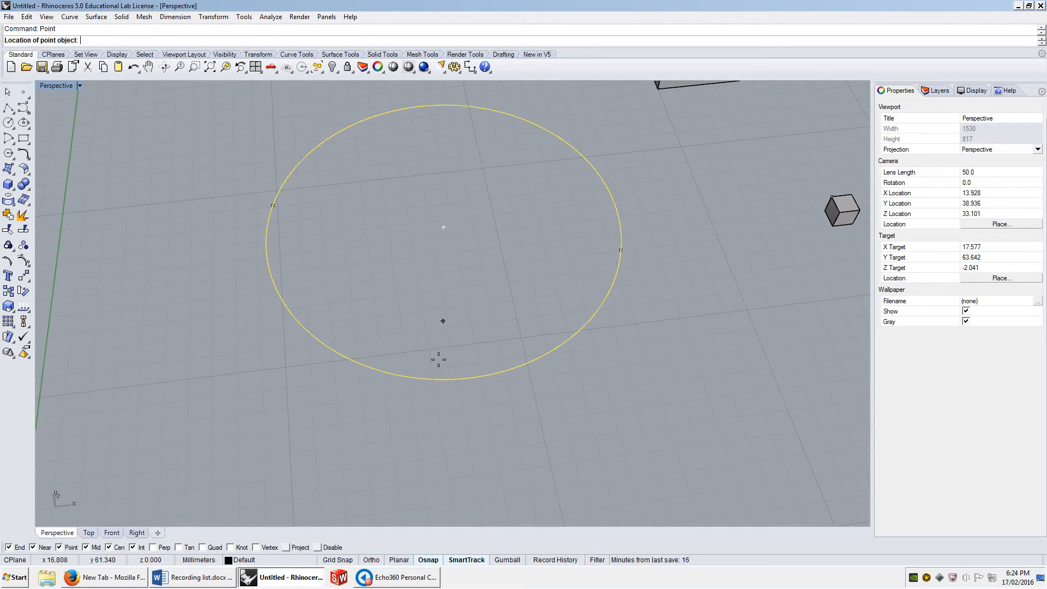
{"action": "left_click", "coordinate": [202, 547]}
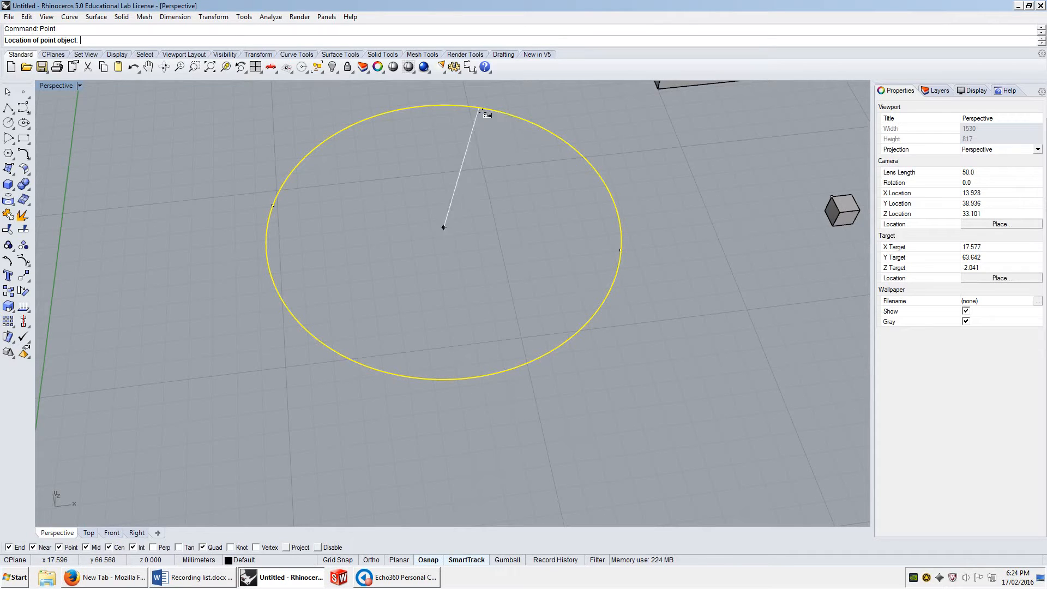
{"action": "left_click", "coordinate": [421, 106]}
{"action": "right_click", "coordinate": [482, 362]}
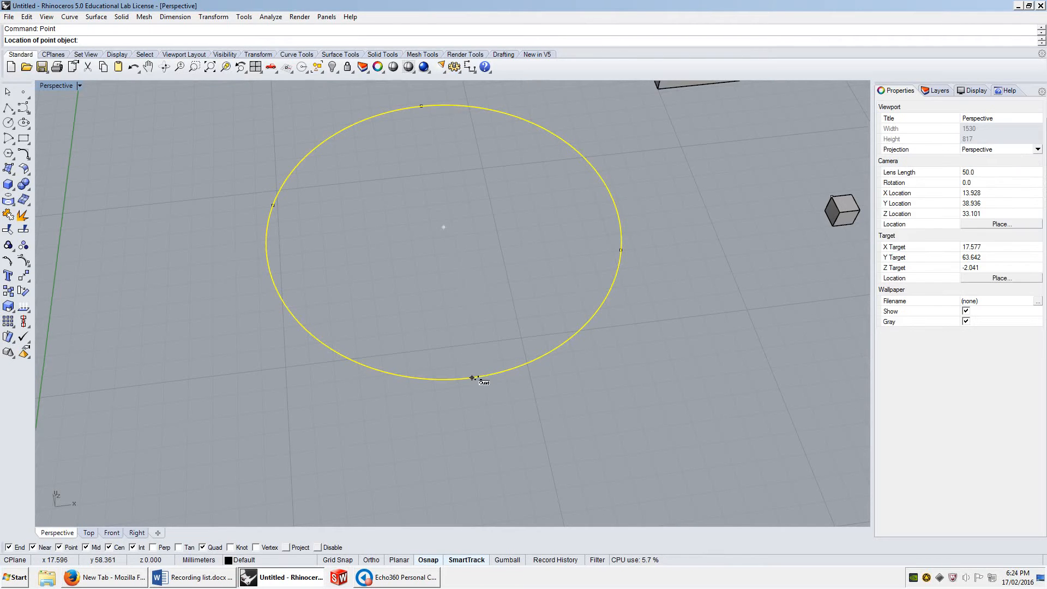
{"action": "left_click", "coordinate": [474, 378]}
{"action": "left_click", "coordinate": [512, 293]}
- View the circle from above and select its rear quadrant point to compare the positions of the points on its edge
{"action": "scroll", "coordinate": [494, 291], "scroll_direction": "down", "scroll_amount": 4}
{"action": "right_click_drag", "start_coordinate": [495, 291], "coordinate": [484, 331]}
{"action": "scroll", "coordinate": [483, 331], "scroll_direction": "down", "scroll_amount": 5}
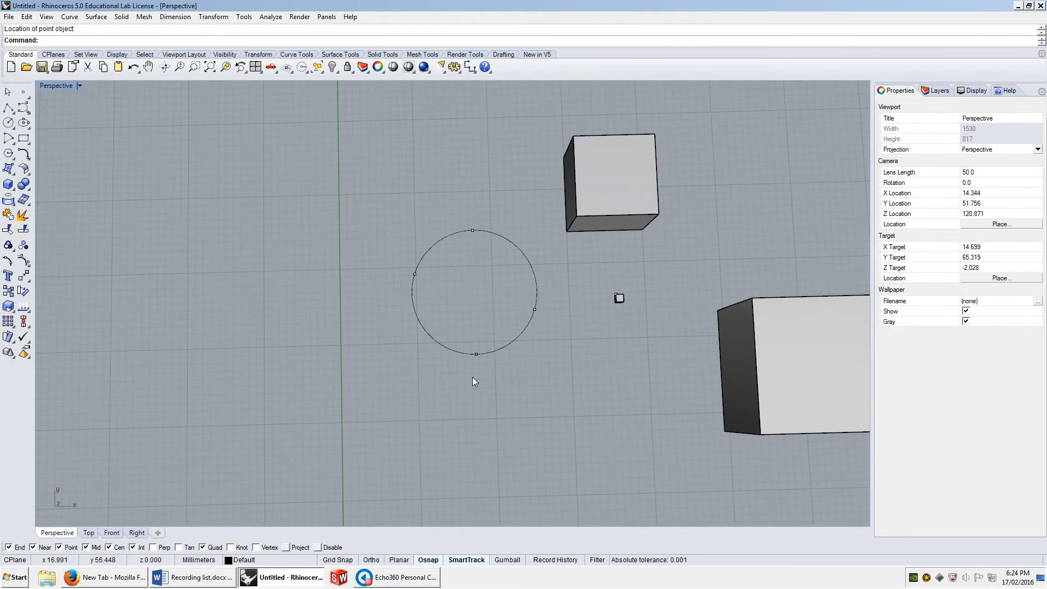
{"action": "left_click", "coordinate": [472, 231]}
{"action": "left_click", "coordinate": [469, 259]}
{"action": "scroll", "coordinate": [467, 372], "scroll_direction": "up", "scroll_amount": 4}
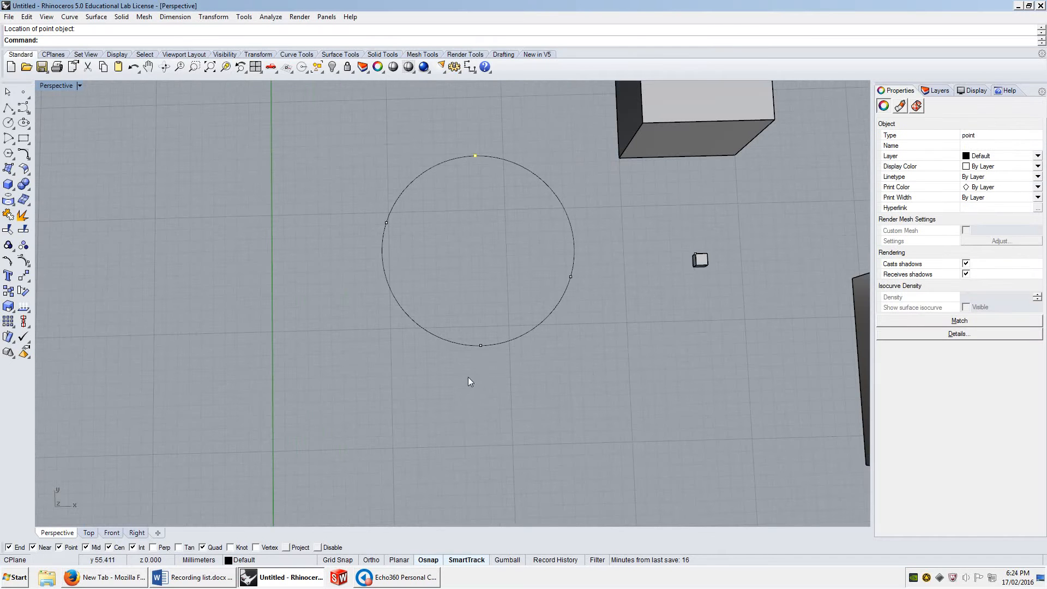
- Switch to the four-viewport layout, examine the circle's points in the Top view and clear the selection
{"action": "double_click", "coordinate": [65, 86]}
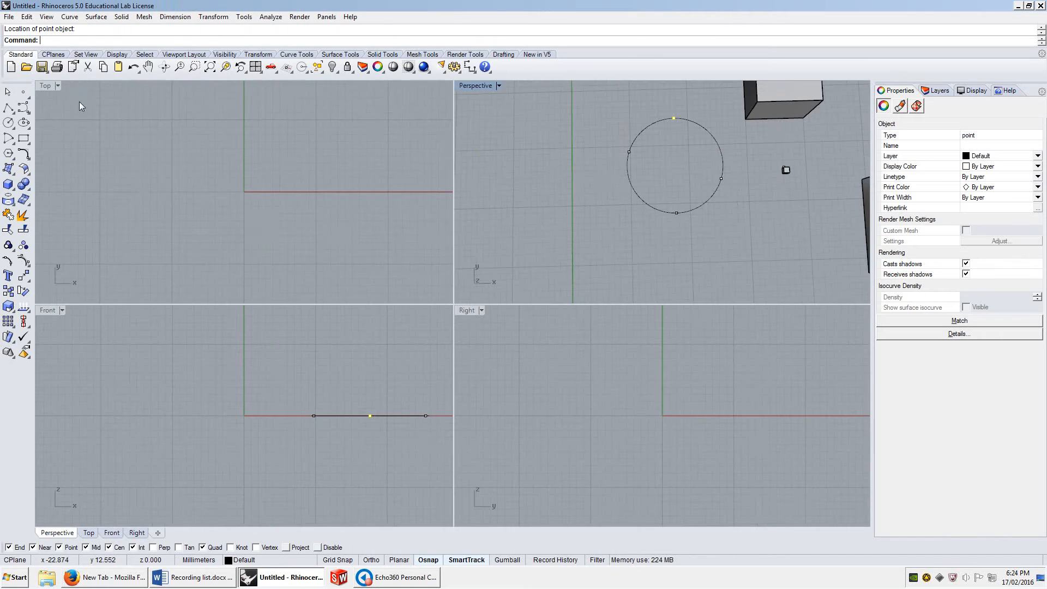
{"action": "scroll", "coordinate": [174, 159], "scroll_direction": "down", "scroll_amount": 18}
{"action": "scroll", "coordinate": [221, 152], "scroll_direction": "up", "scroll_amount": 20}
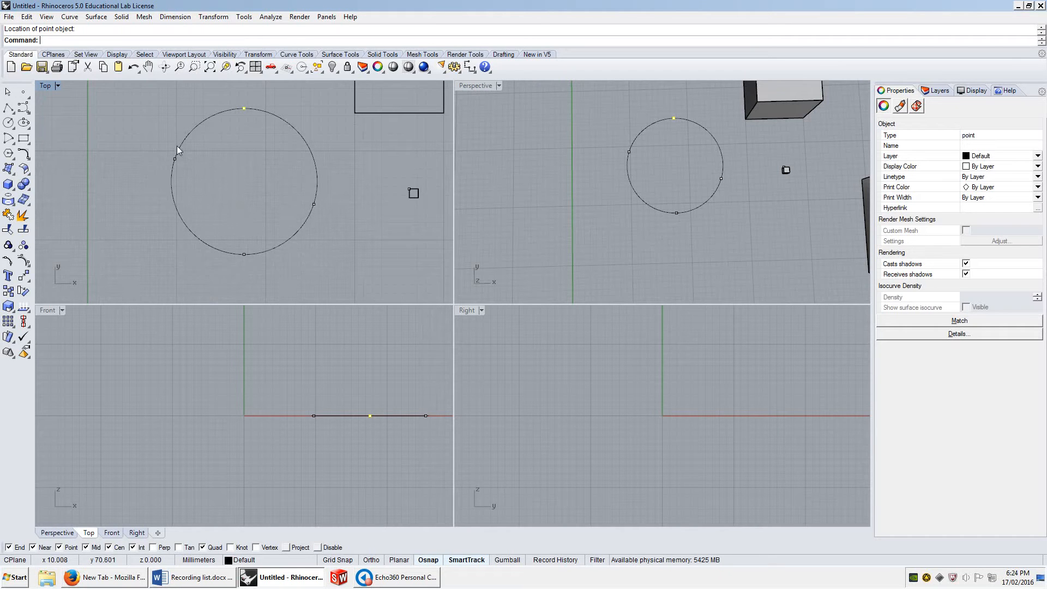
{"action": "left_click", "coordinate": [259, 197]}
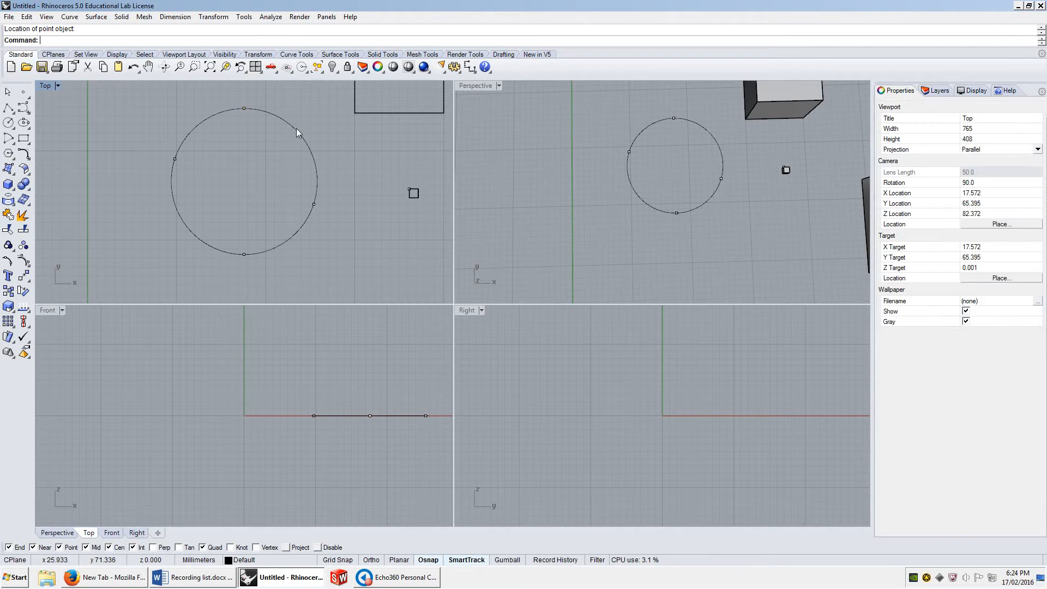